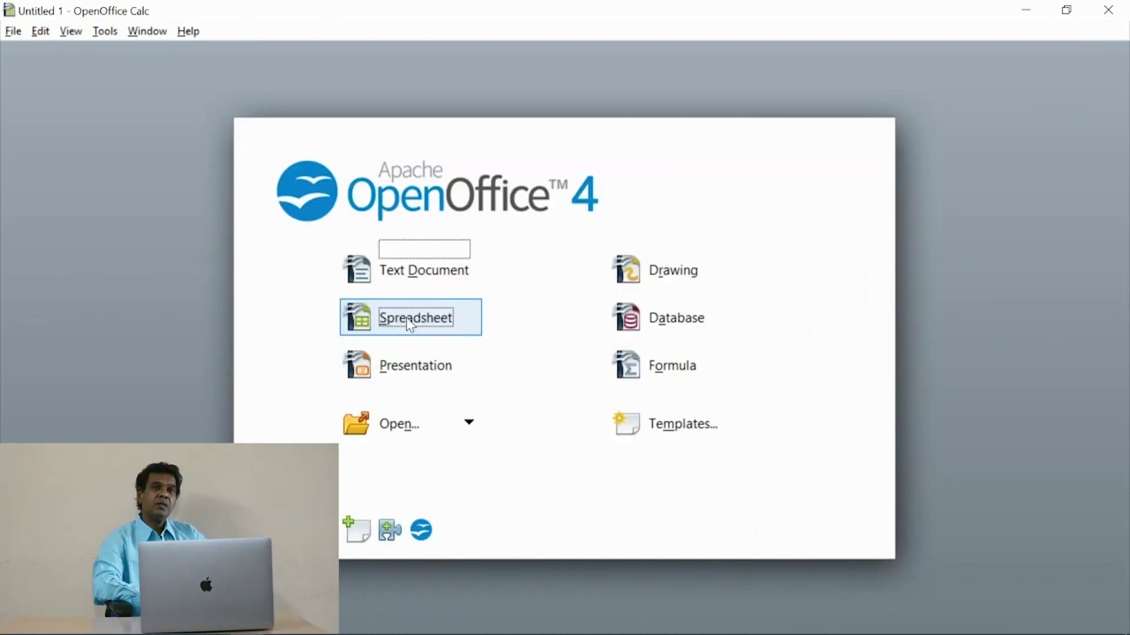
Step: Open the Percent.ods workbook from Recent Documents in Calc
click(411, 315)
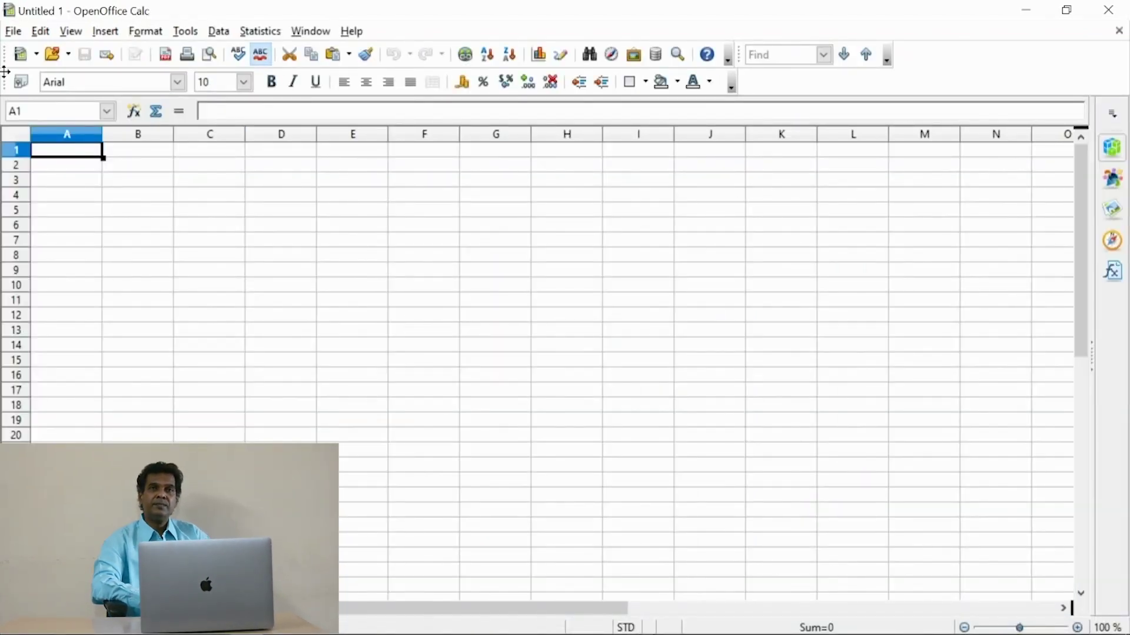
click(13, 31)
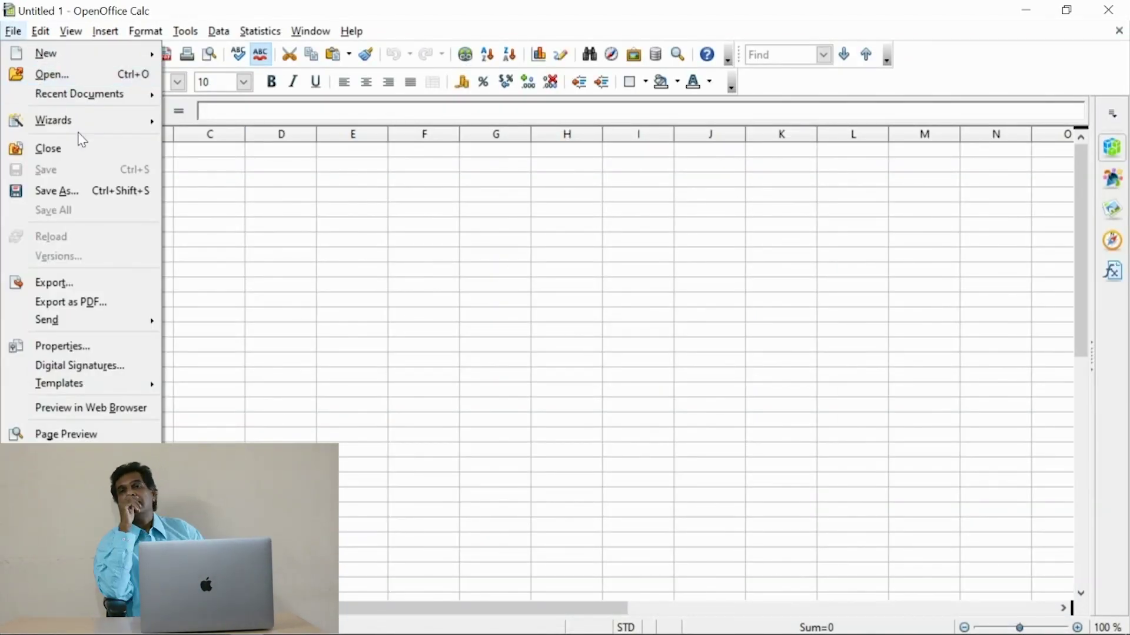
mouse_move(94, 97)
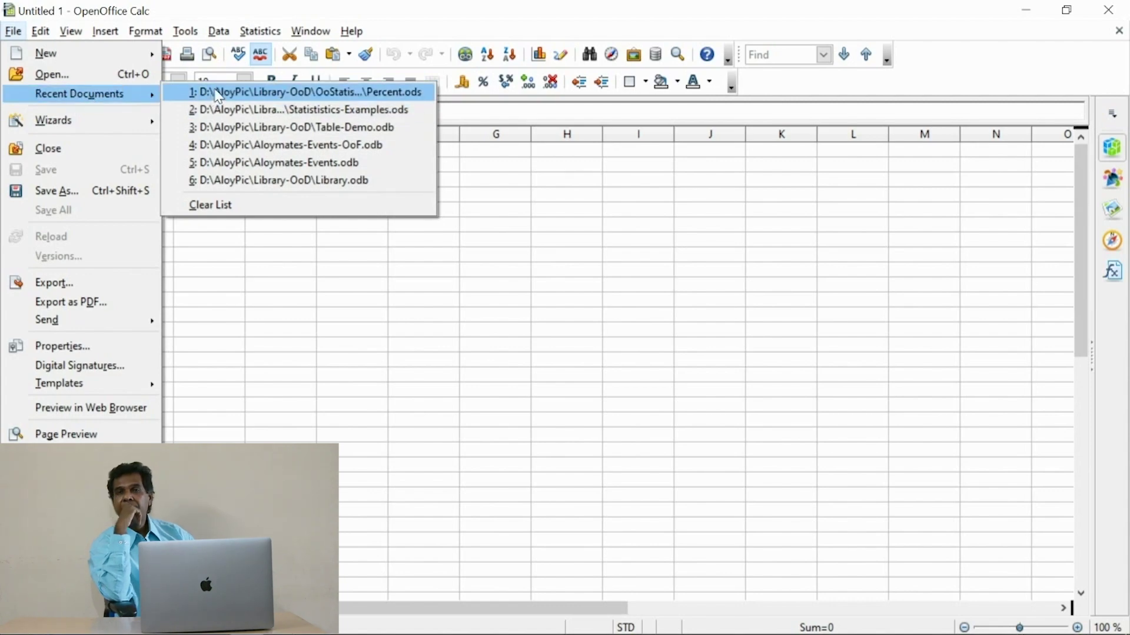
click(212, 95)
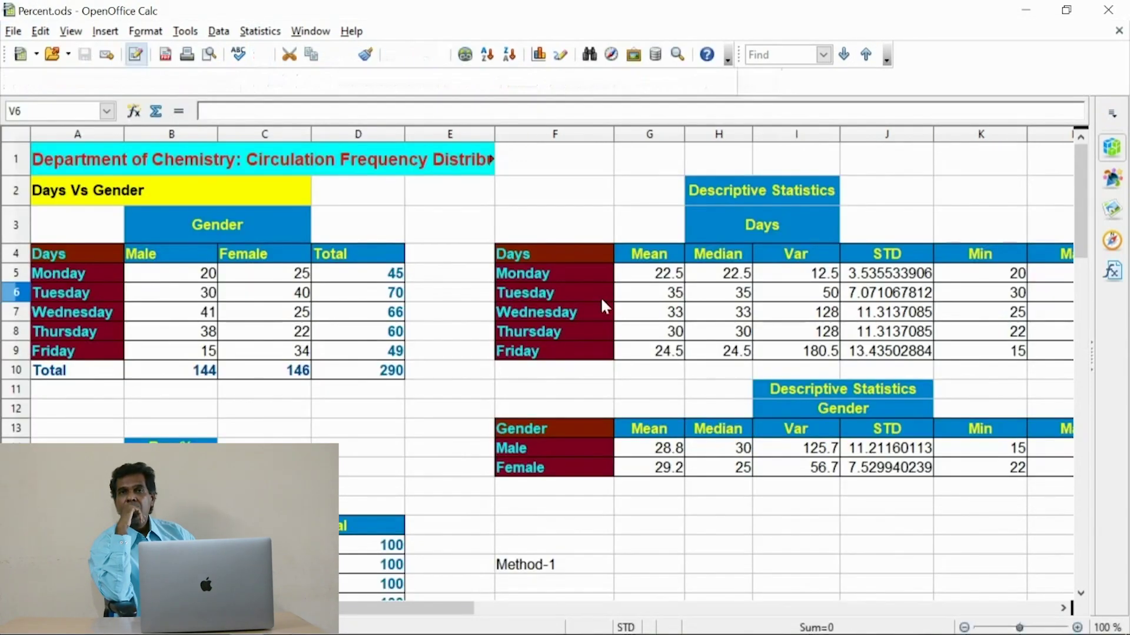
Step: Select the Days, Male and Female counts in A4:C9
scroll(516, 327, down, 2)
scroll(516, 326, up, 2)
drag(62, 260, 247, 355)
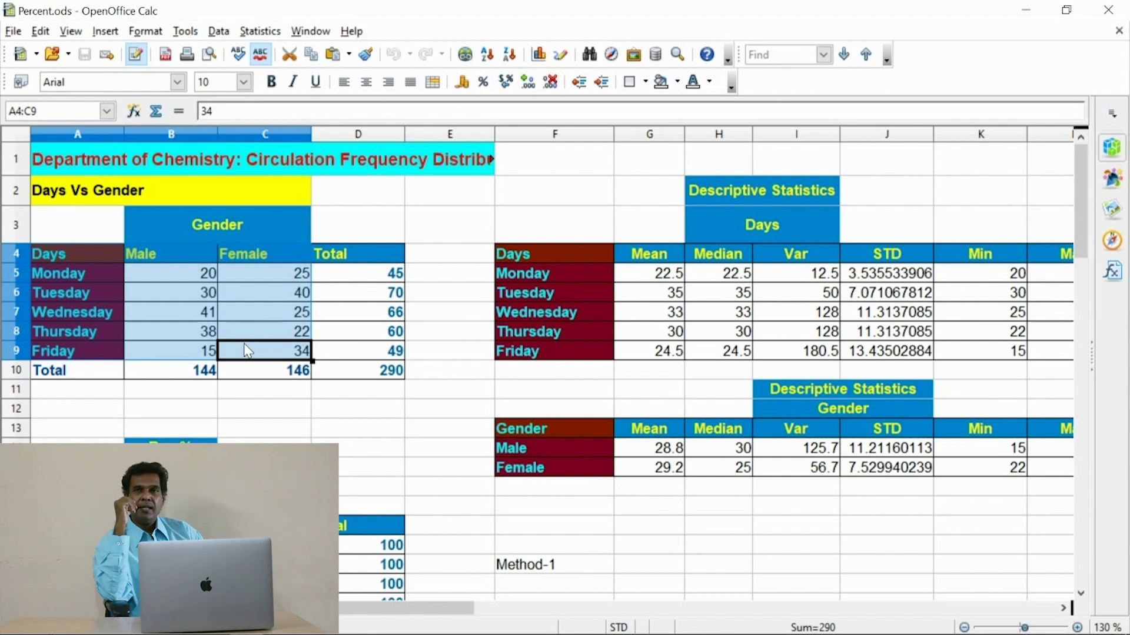
click(107, 32)
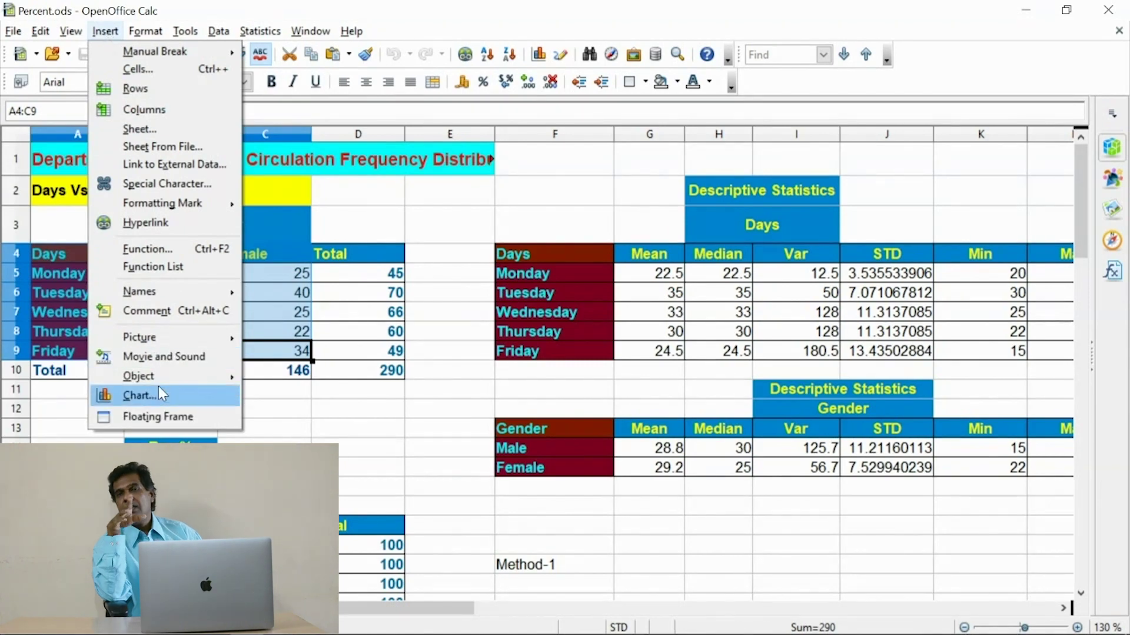
Step: Start a chart from the selection and review its data range and Male/Female series
click(158, 386)
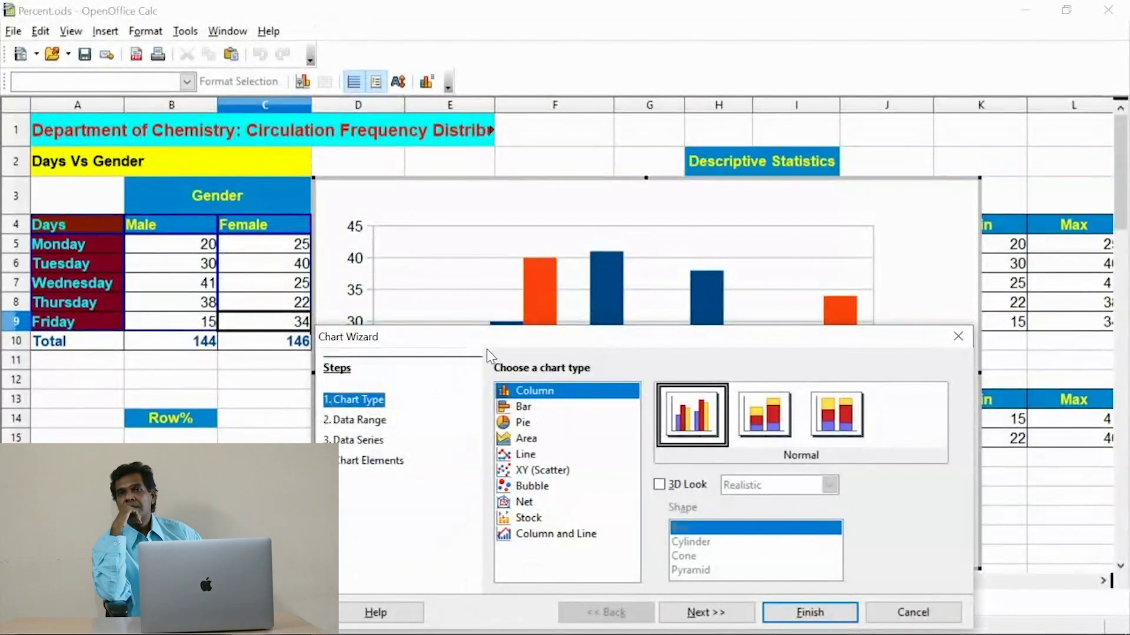
drag(504, 302, 515, 195)
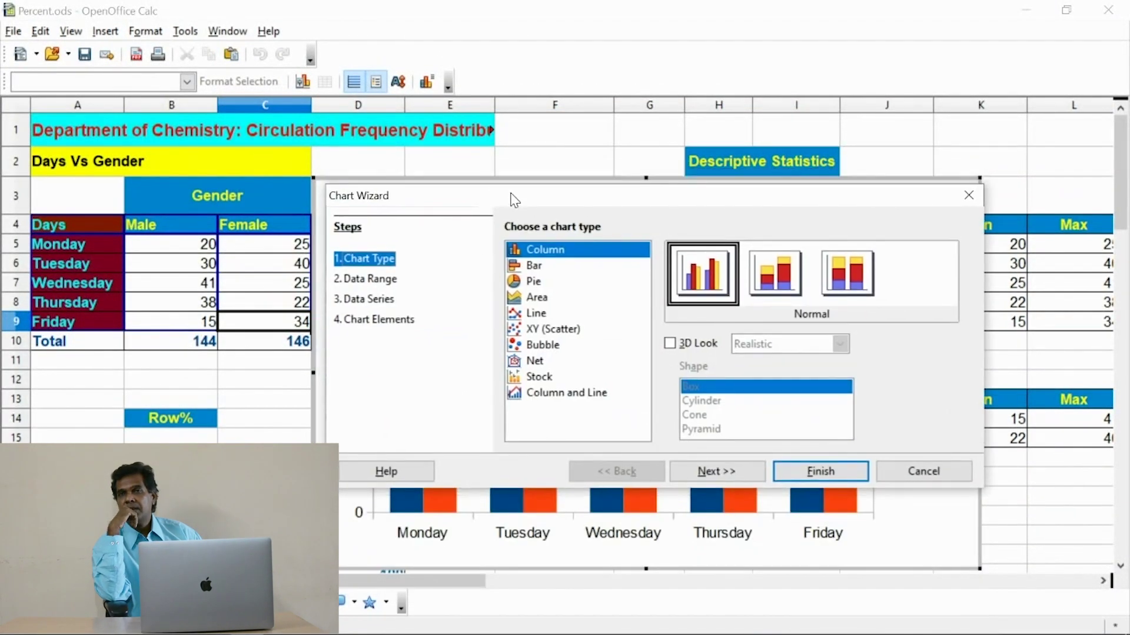
click(391, 284)
click(377, 298)
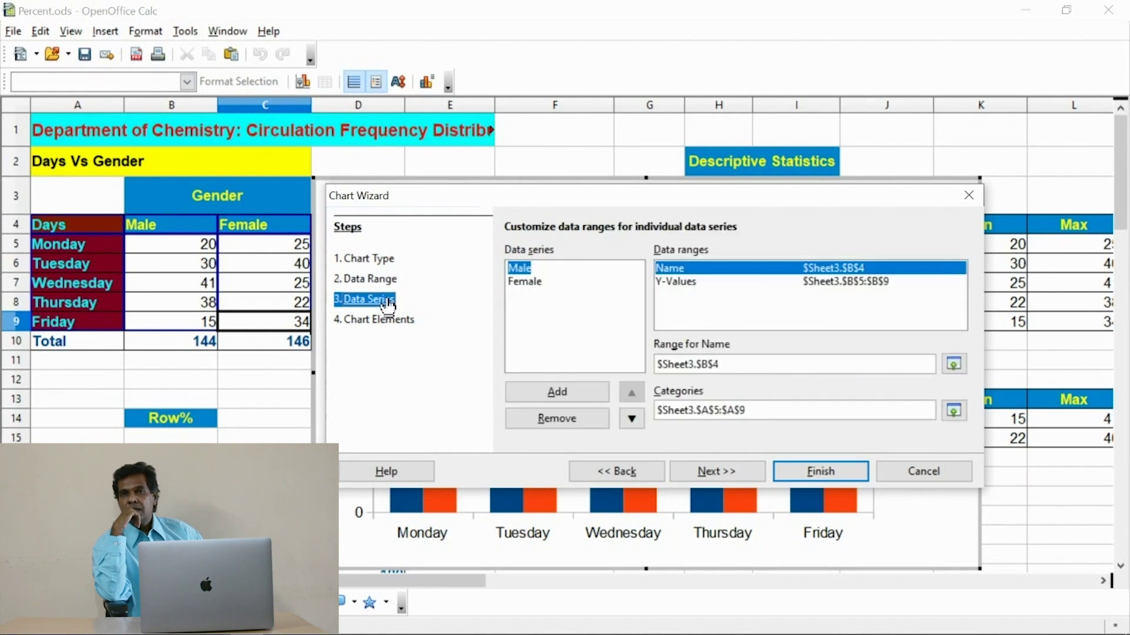
click(378, 321)
Step: Title it Department of Chemistry, subtitle Weekly Circulation Frequency Distribution, axes Days and Gender, and finish
click(557, 257)
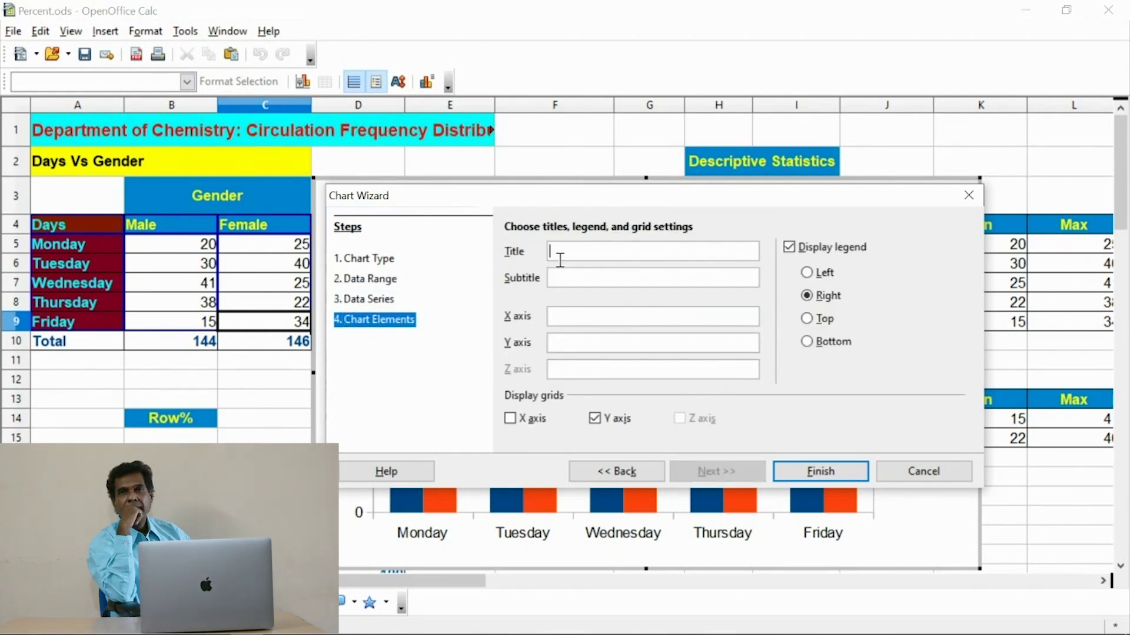
text(Departme)
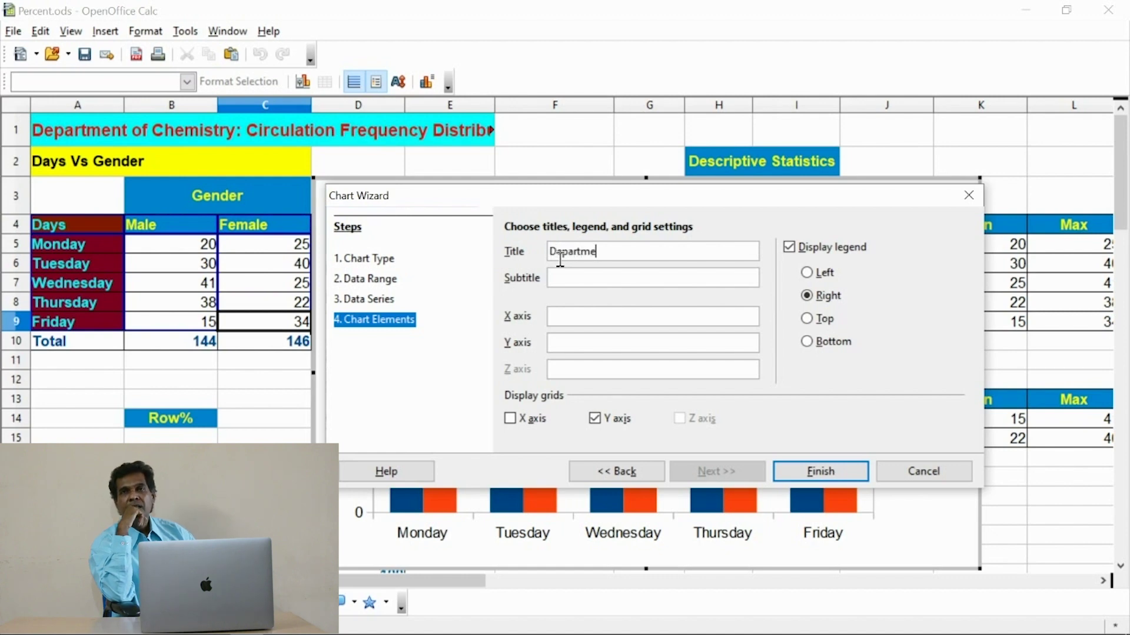
text(nt of Chemistry)
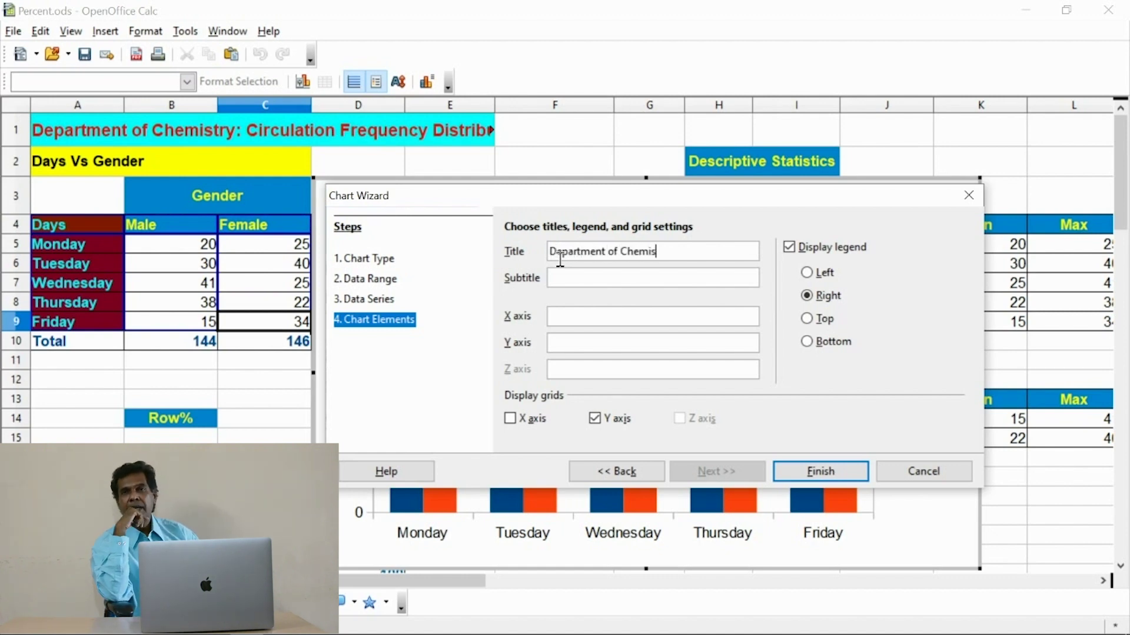
key(Tab)
text(Weekly )
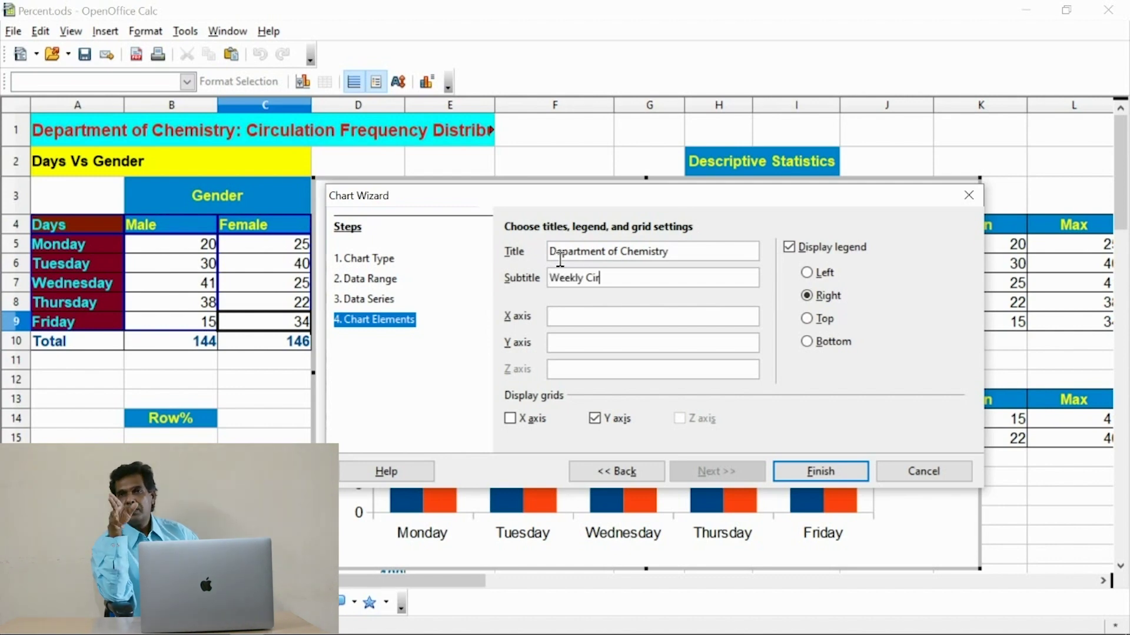
text(Circulation f)
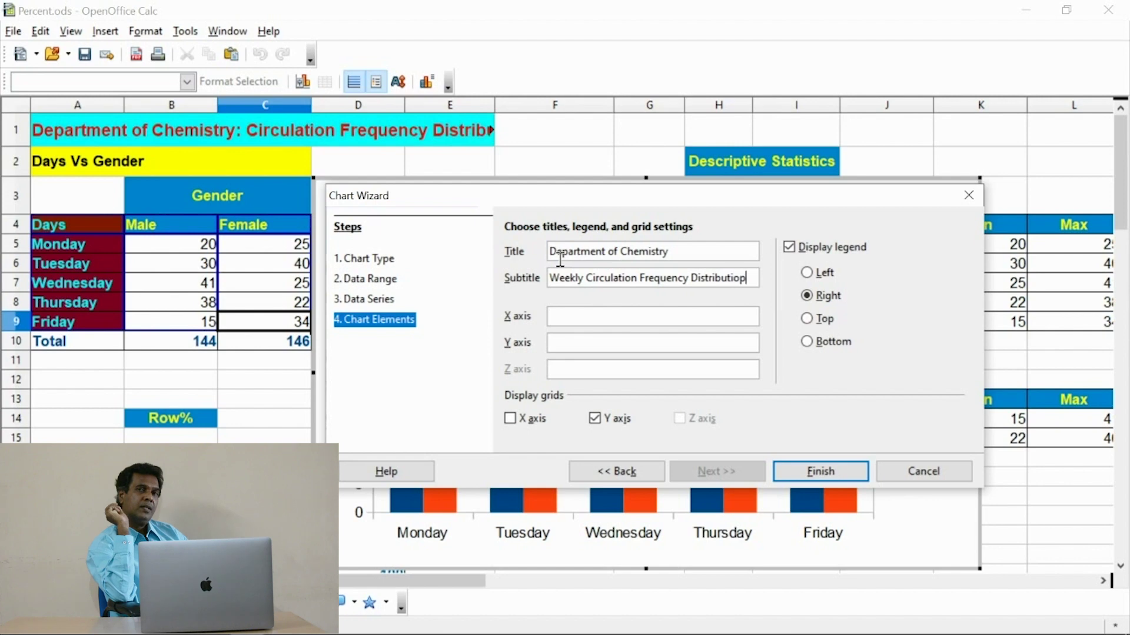
text(Day)
text(Gender)
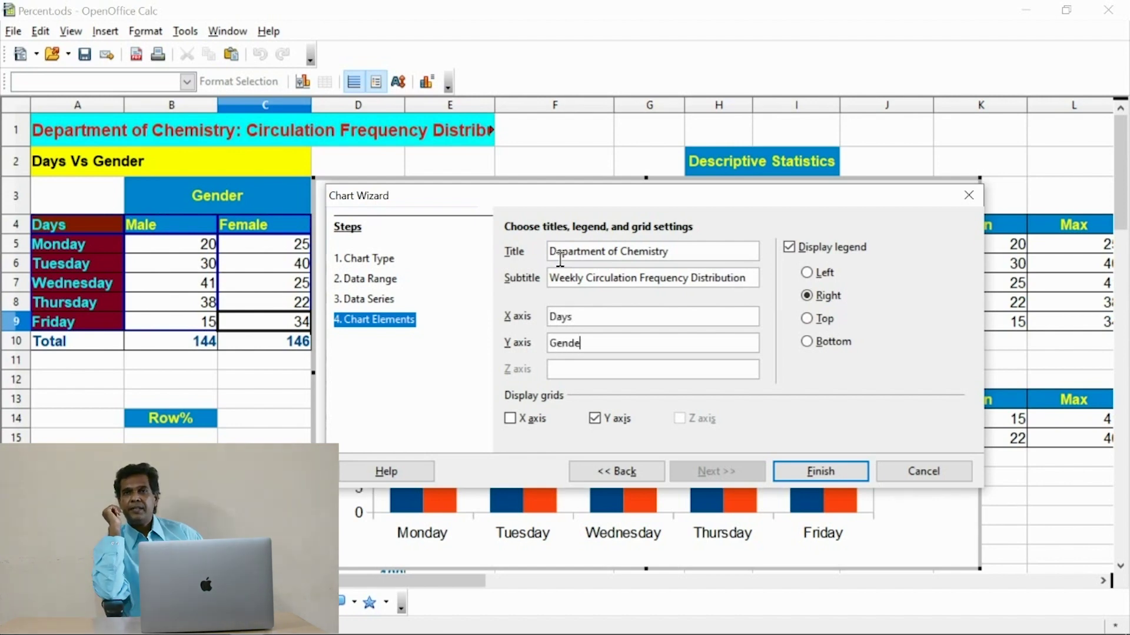
click(859, 478)
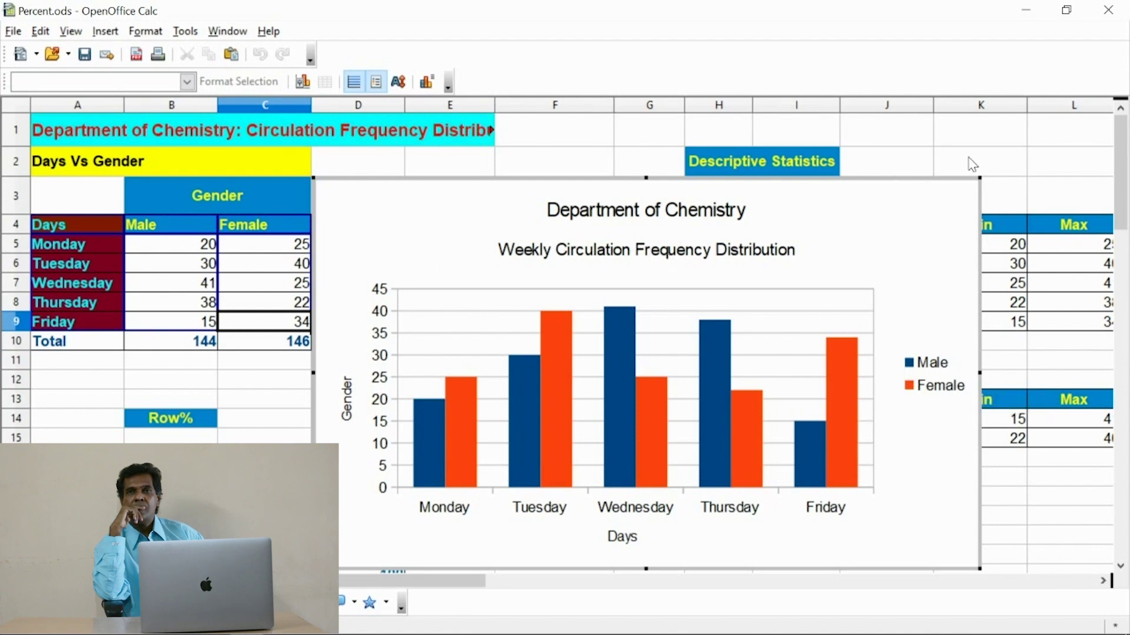
Step: Move the frequency chart right to column E and select the Row% table's days and percentages
click(1031, 177)
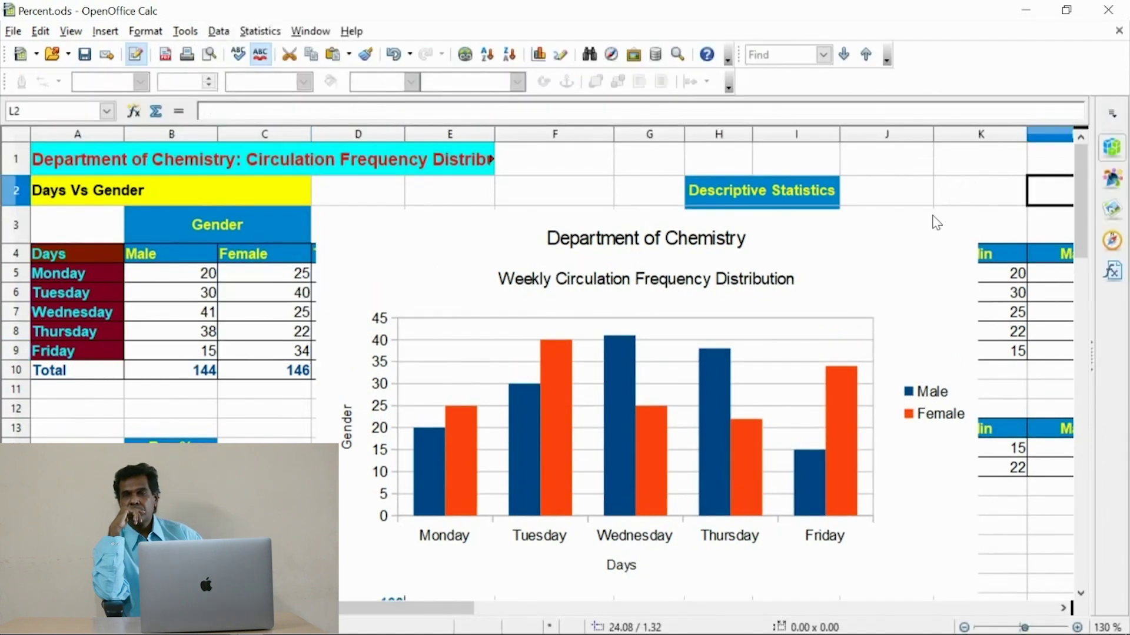
drag(928, 226, 1037, 189)
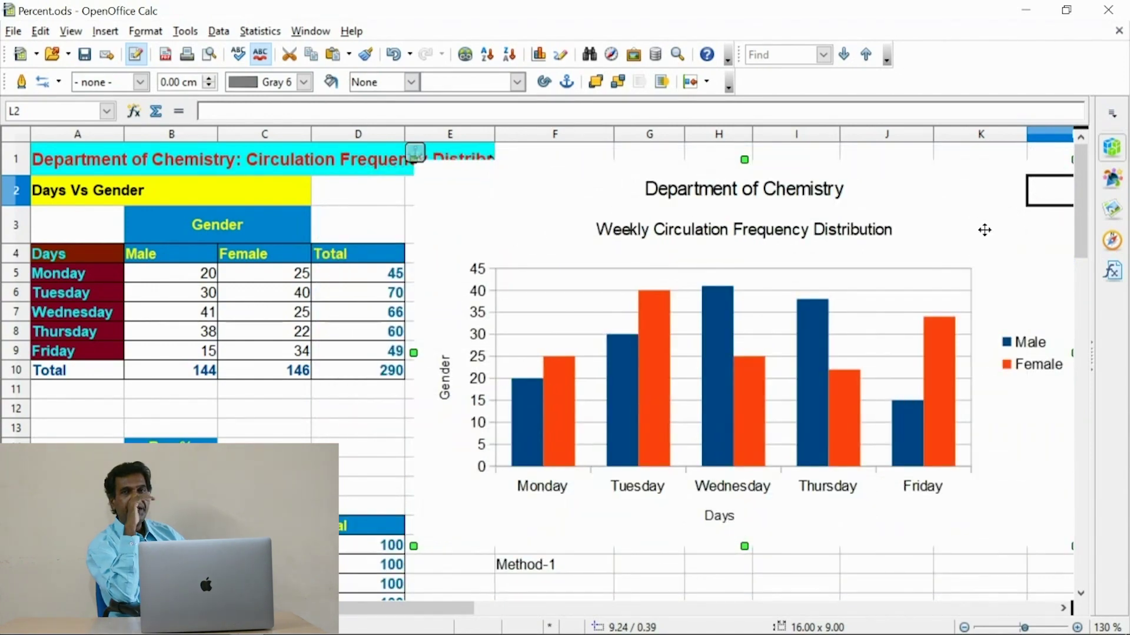
scroll(746, 253, down, 3)
scroll(746, 253, down, 1)
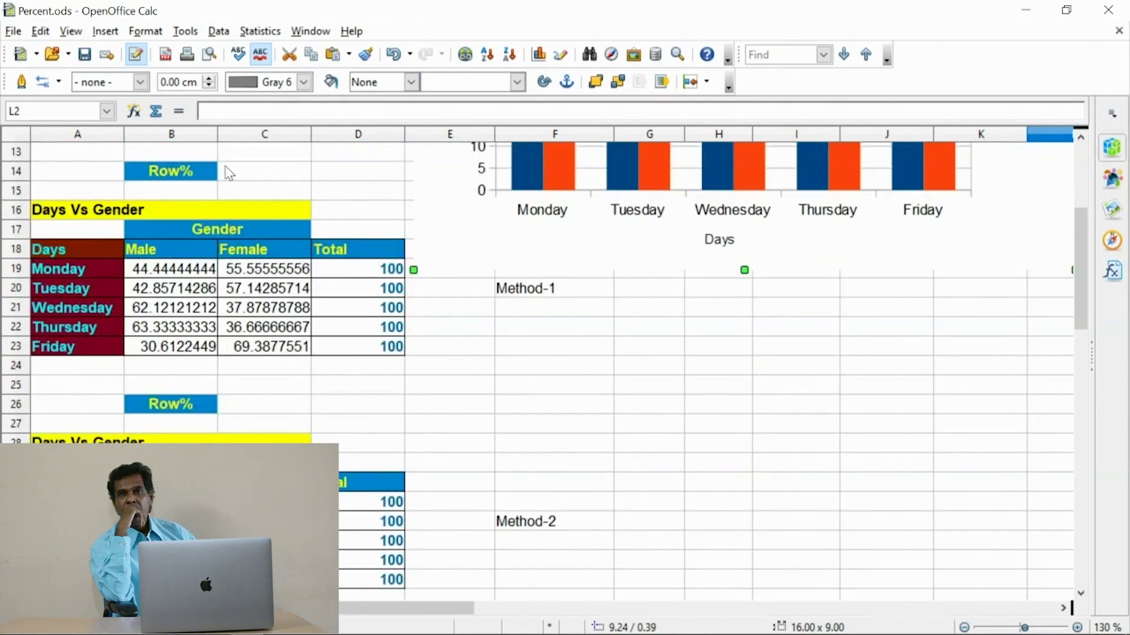
drag(56, 257, 236, 328)
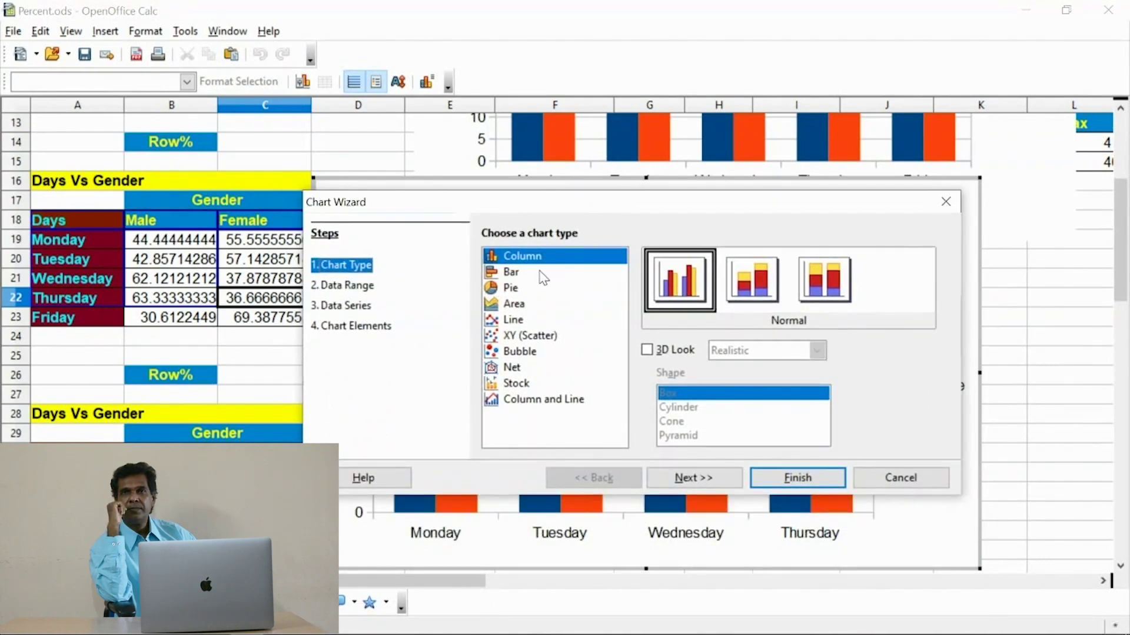
Step: Give the Row% chart a 3D look and check its Male and Female series ranges
click(647, 350)
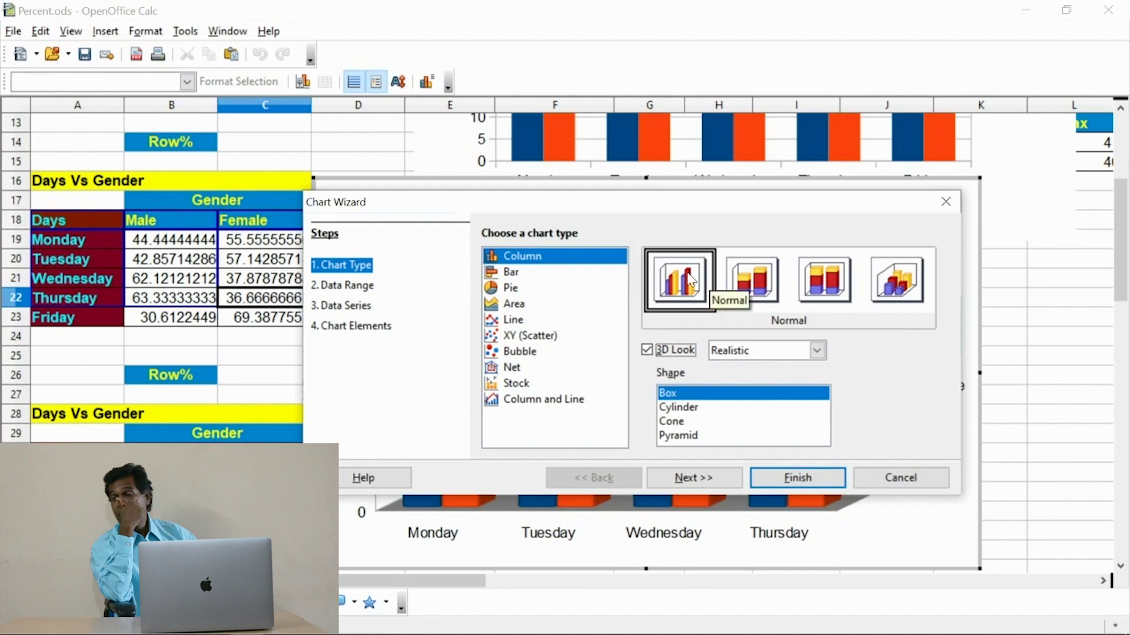
click(369, 327)
click(359, 287)
click(360, 306)
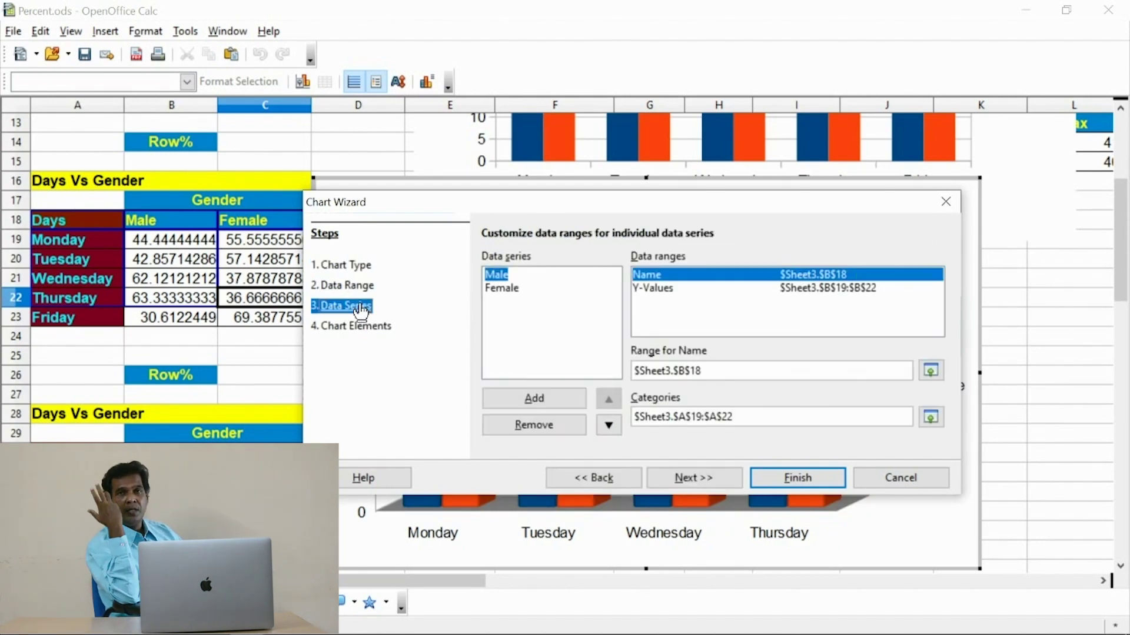
click(361, 327)
Step: Enter subtitle Weekly Circulation: Row Percent Distribution and axis titles Days and Gender, then finish
click(547, 259)
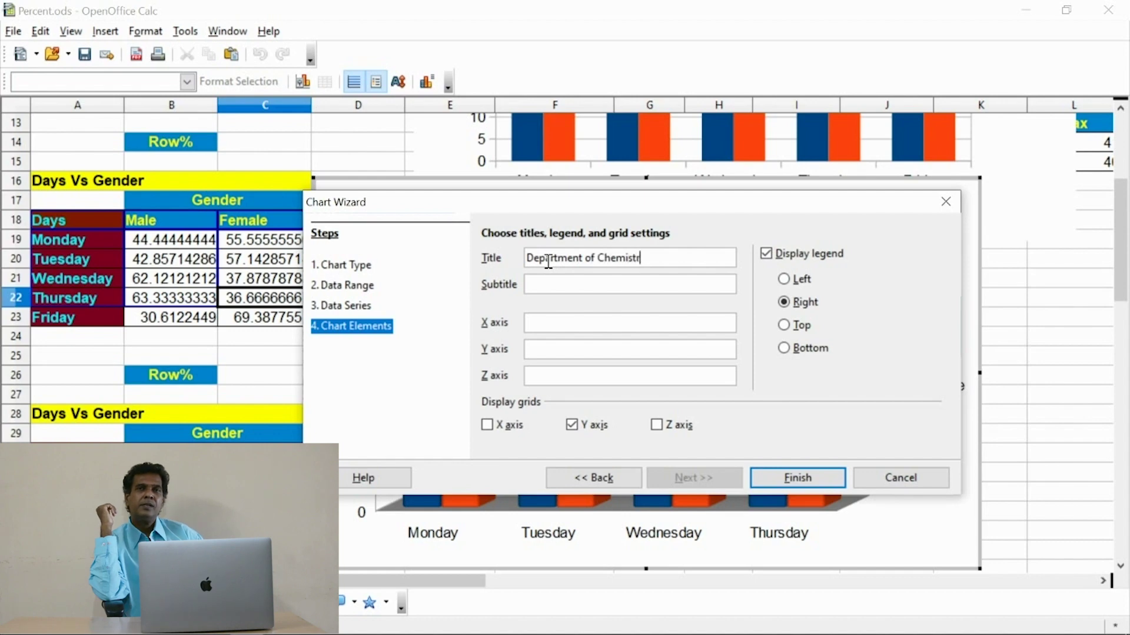
key(Tab)
text(Weekly)
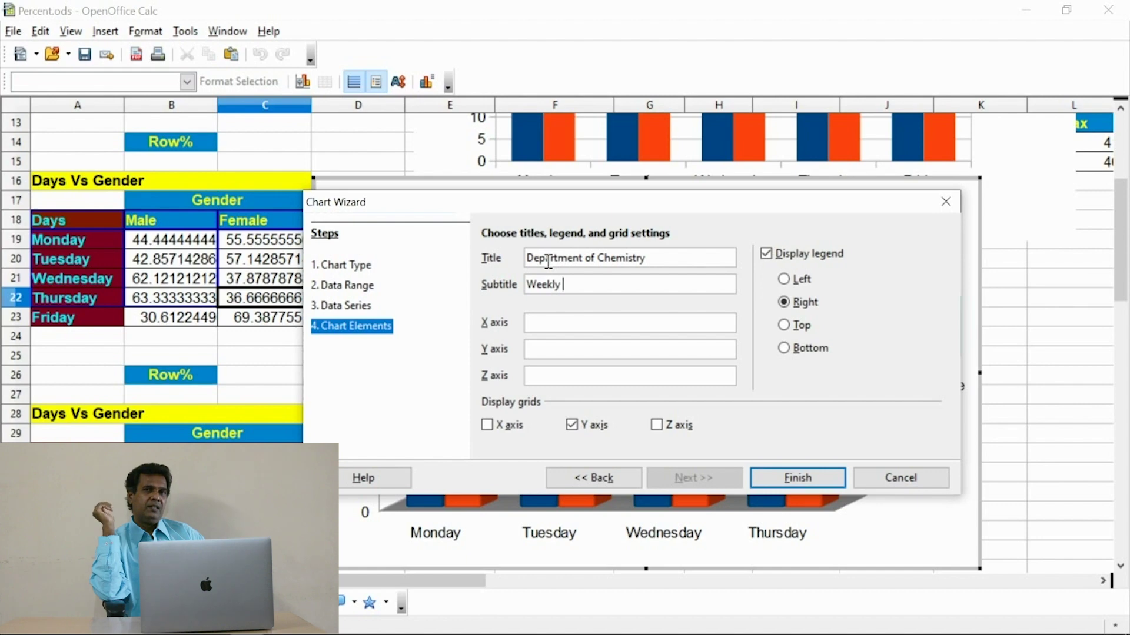
text( Circ)
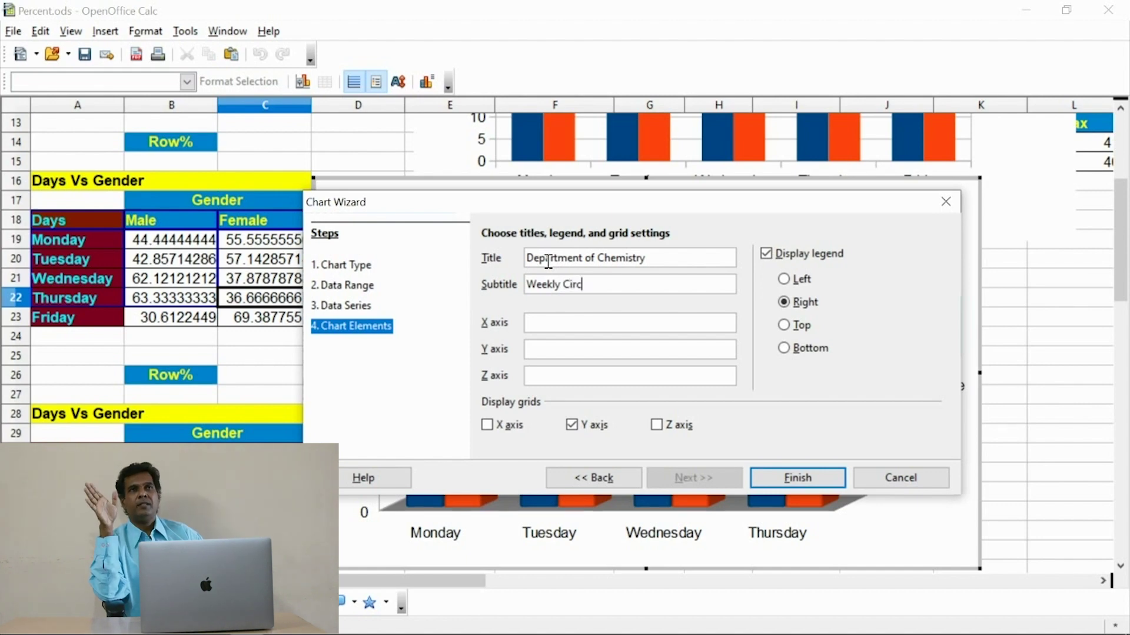
text(ulation: Row)
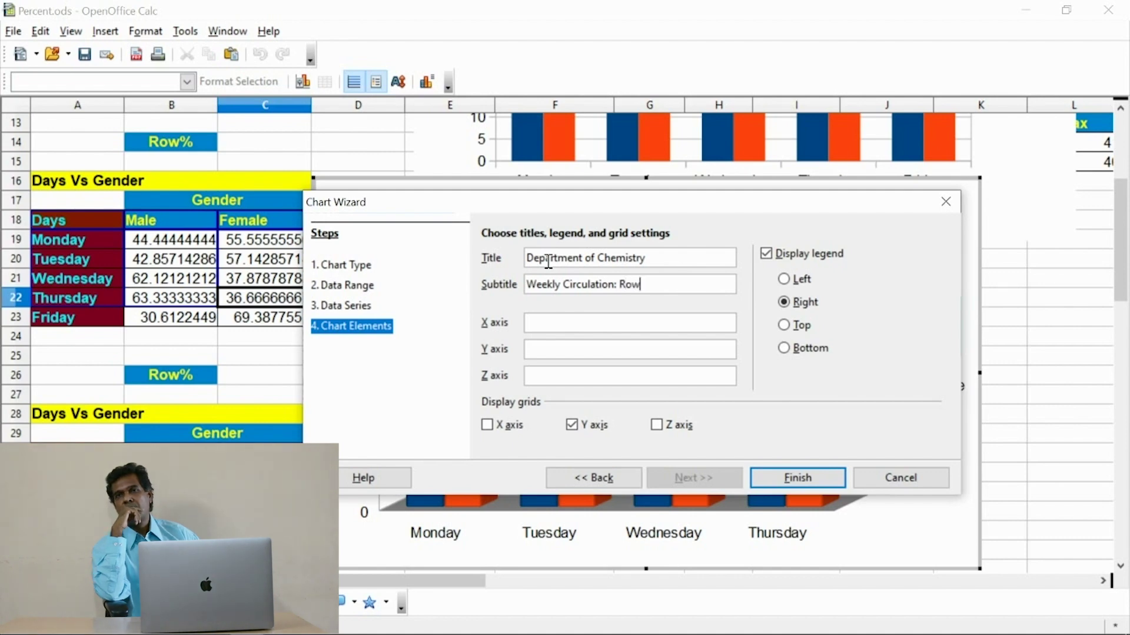
text( Percent Distribution)
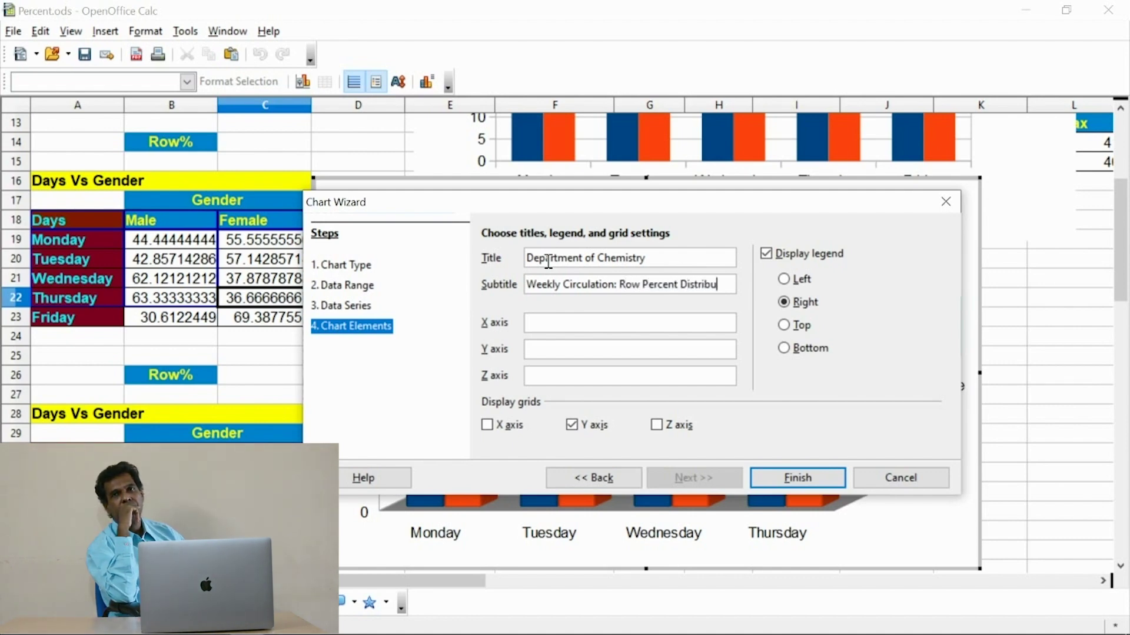
click(551, 326)
text(Days)
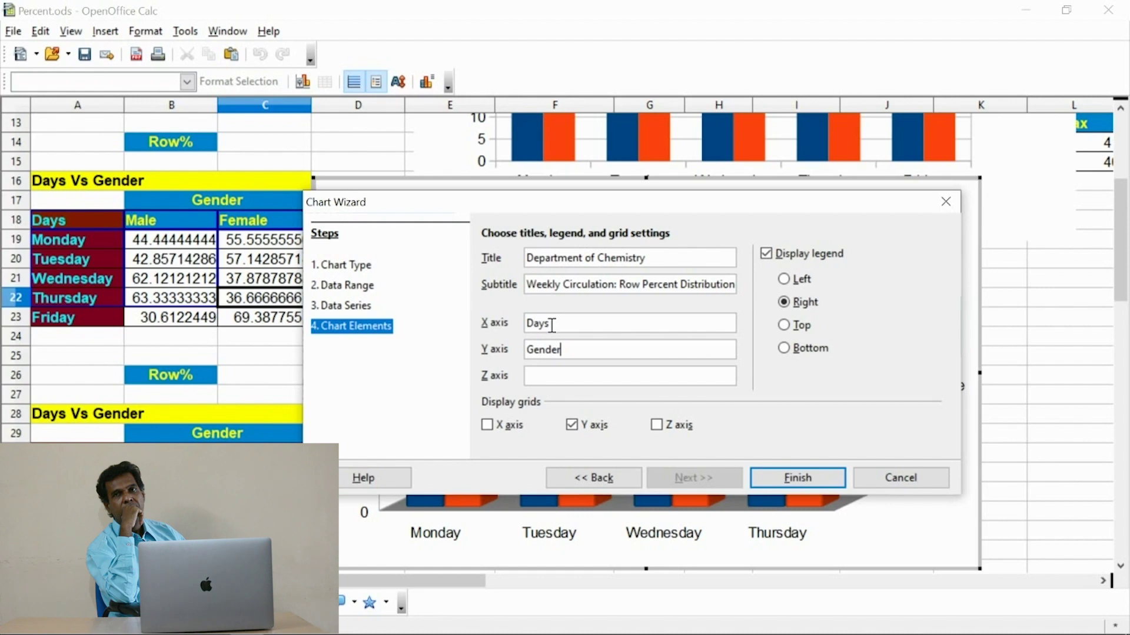
click(806, 479)
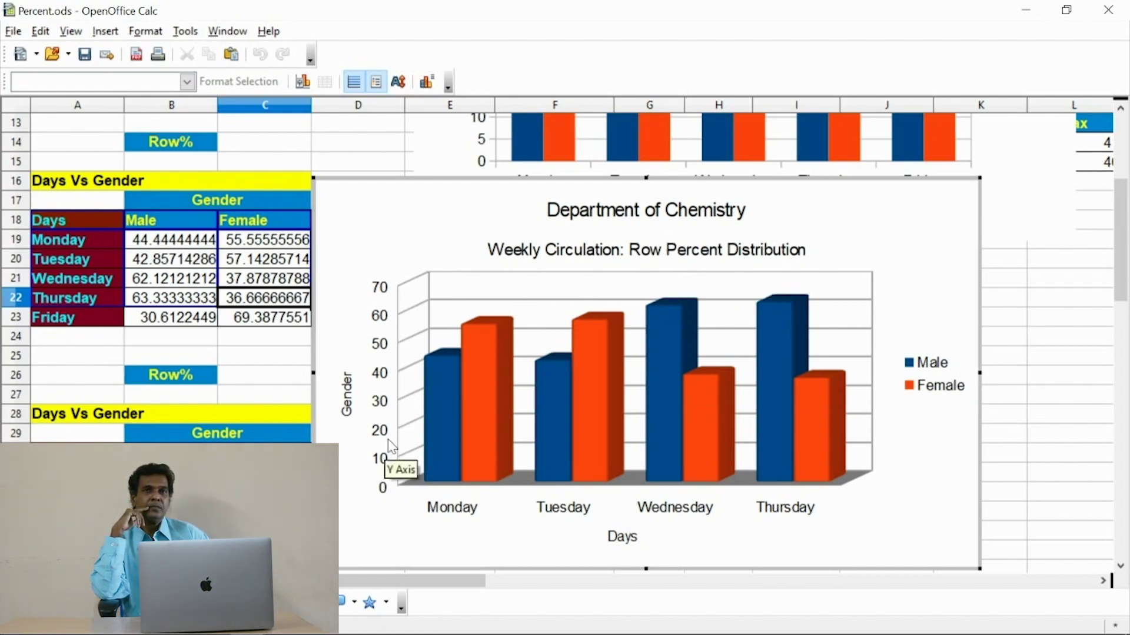
Step: Resize the Row% chart and move it beside its table
mouse_move(612, 455)
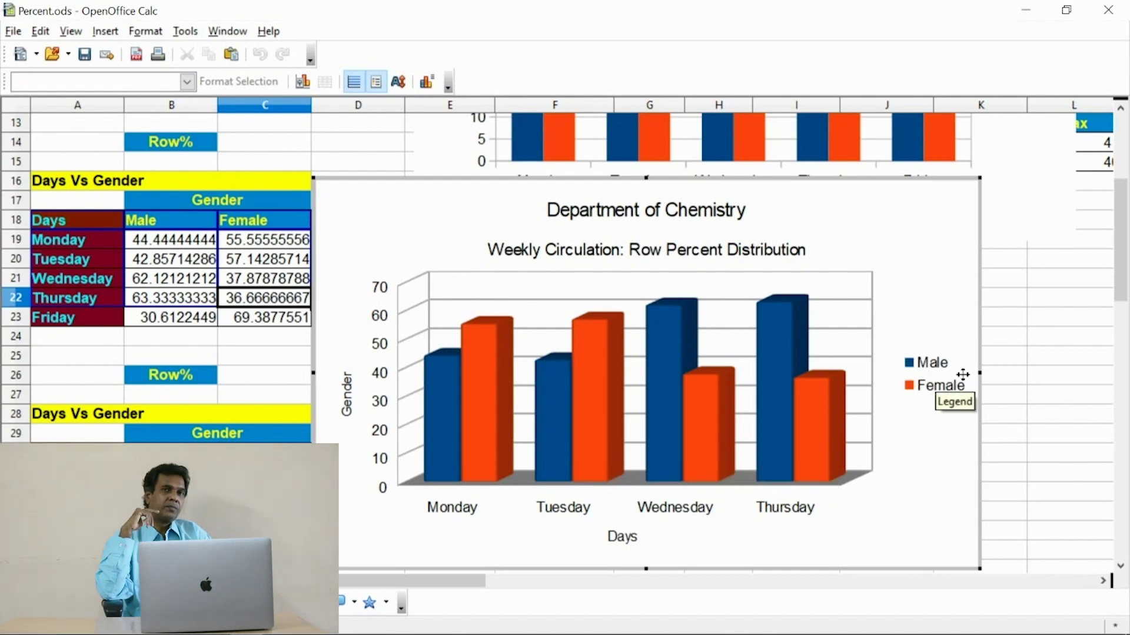
drag(980, 373, 1018, 370)
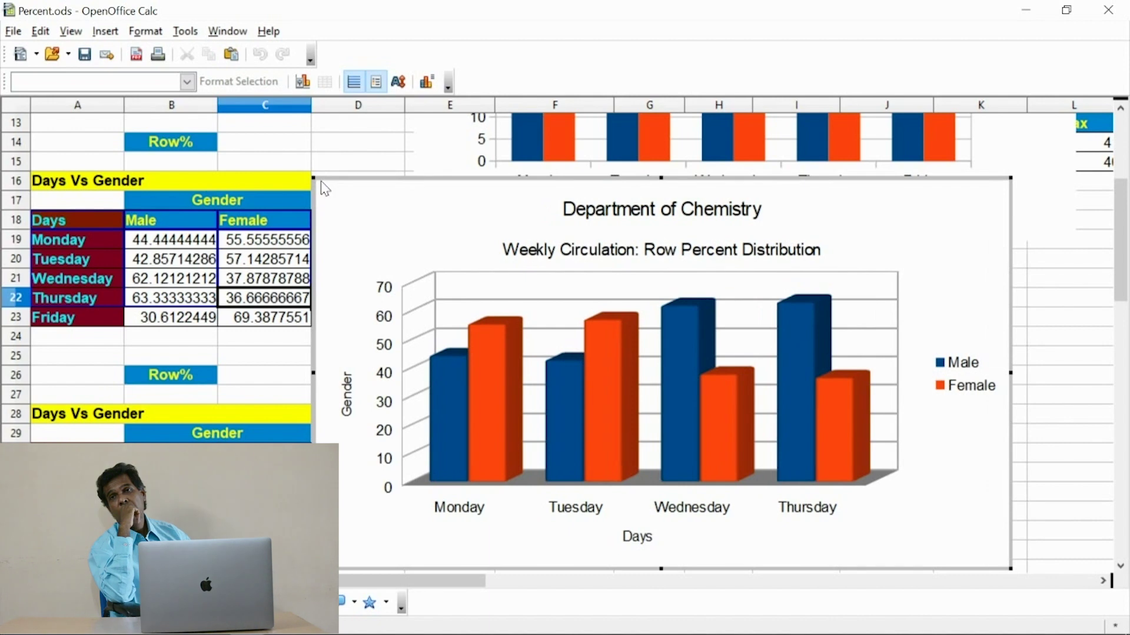
drag(311, 179, 513, 260)
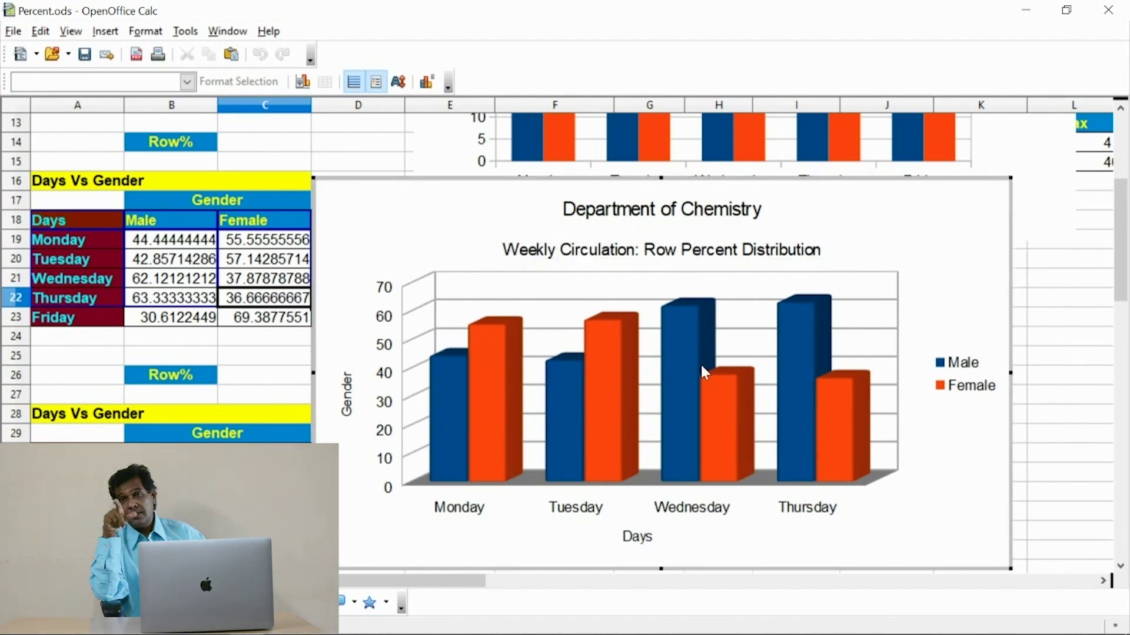
mouse_move(746, 397)
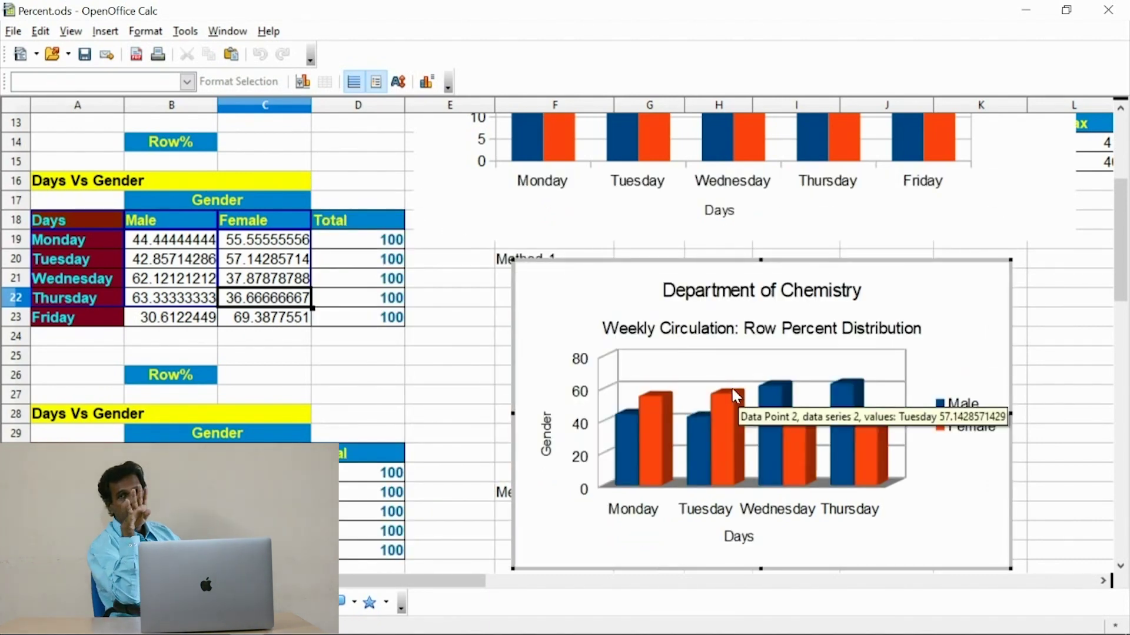
click(1060, 286)
drag(959, 319, 934, 295)
Step: Scroll down and select the Col% table data A42:C47
scroll(889, 380, down, 4)
scroll(747, 441, up, 1)
scroll(747, 441, down, 4)
scroll(747, 441, up, 4)
scroll(751, 443, down, 3)
click(647, 426)
scroll(461, 399, down, 2)
drag(73, 253, 230, 346)
Step: Insert a chart of the Col% data as a Line, Points and Lines type with smooth lines
click(104, 31)
click(139, 395)
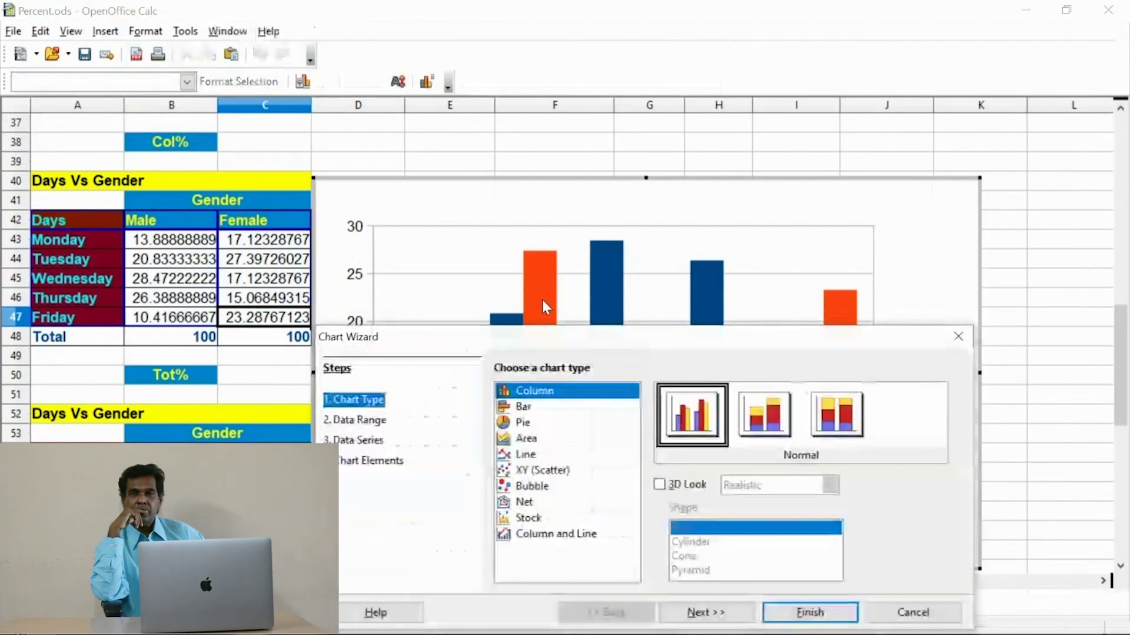
drag(550, 347, 580, 217)
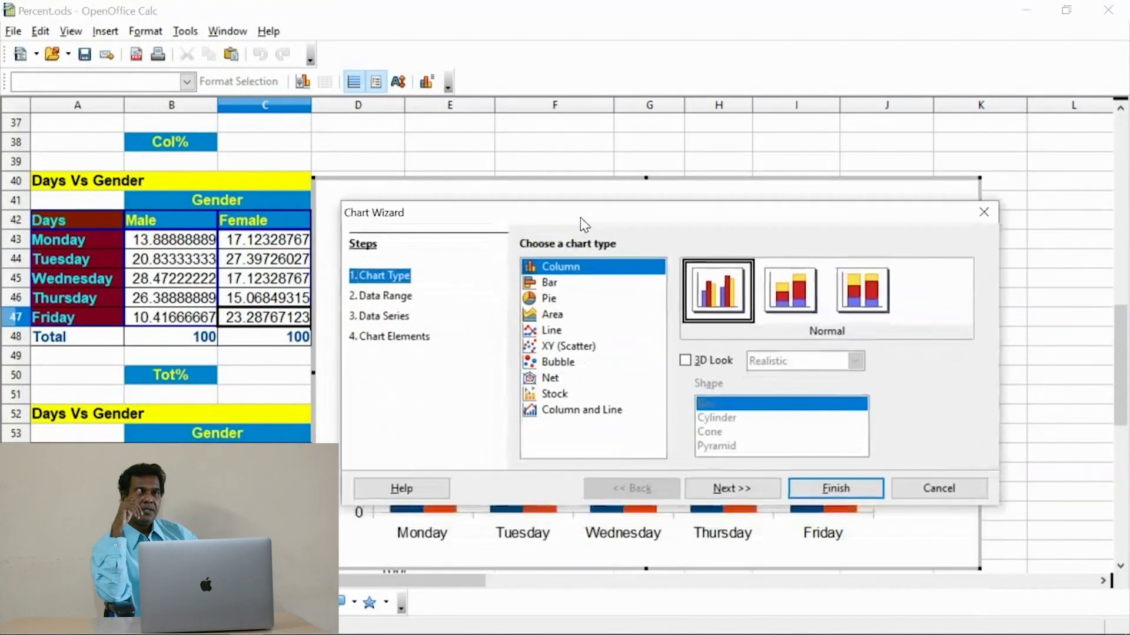
click(563, 321)
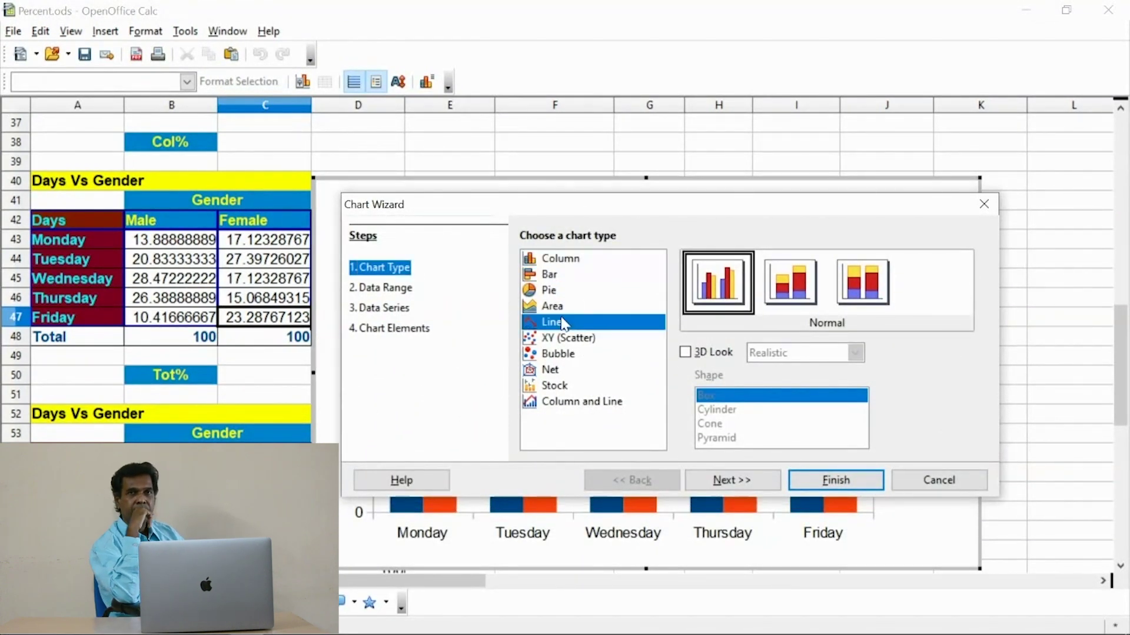
click(783, 282)
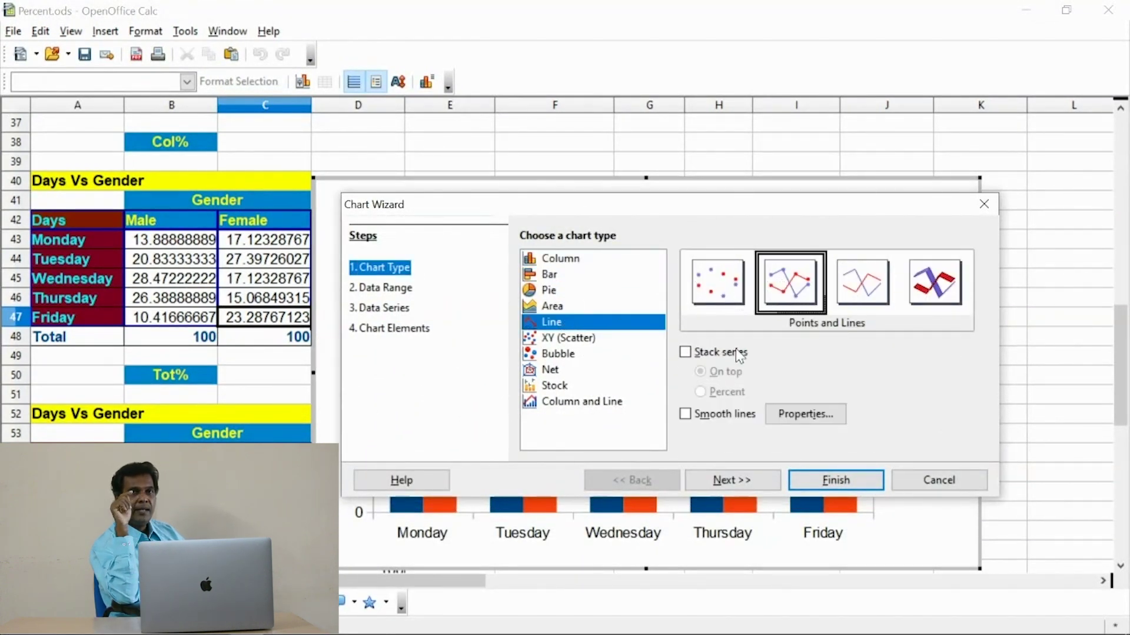
click(693, 415)
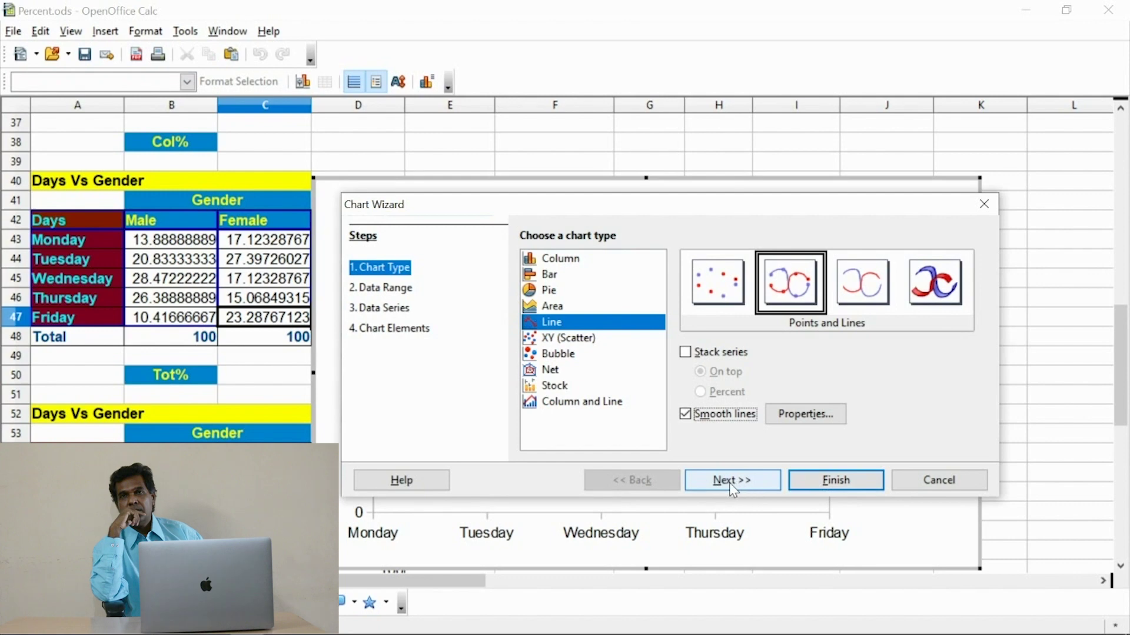
Step: Review the data range and series, then reach the titles, legend and grid settings
click(391, 288)
click(389, 306)
click(389, 328)
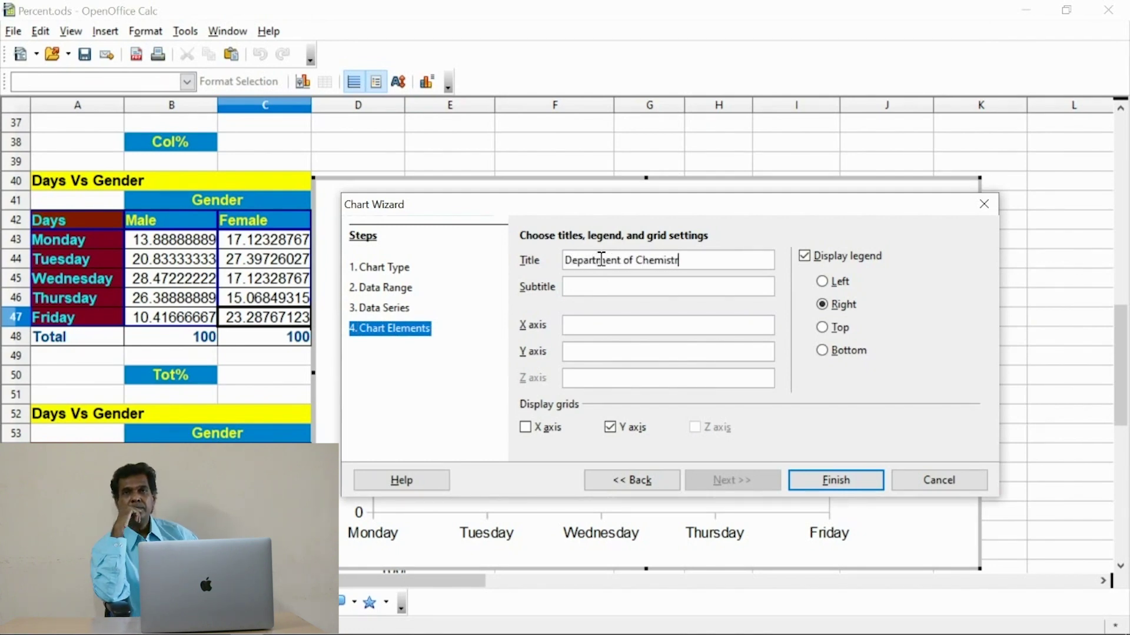
Step: Complete subtitle Weekly Circulation: Col Percent Distribution (Gender), axes Days and Gender, and finish the line chart
text(We)
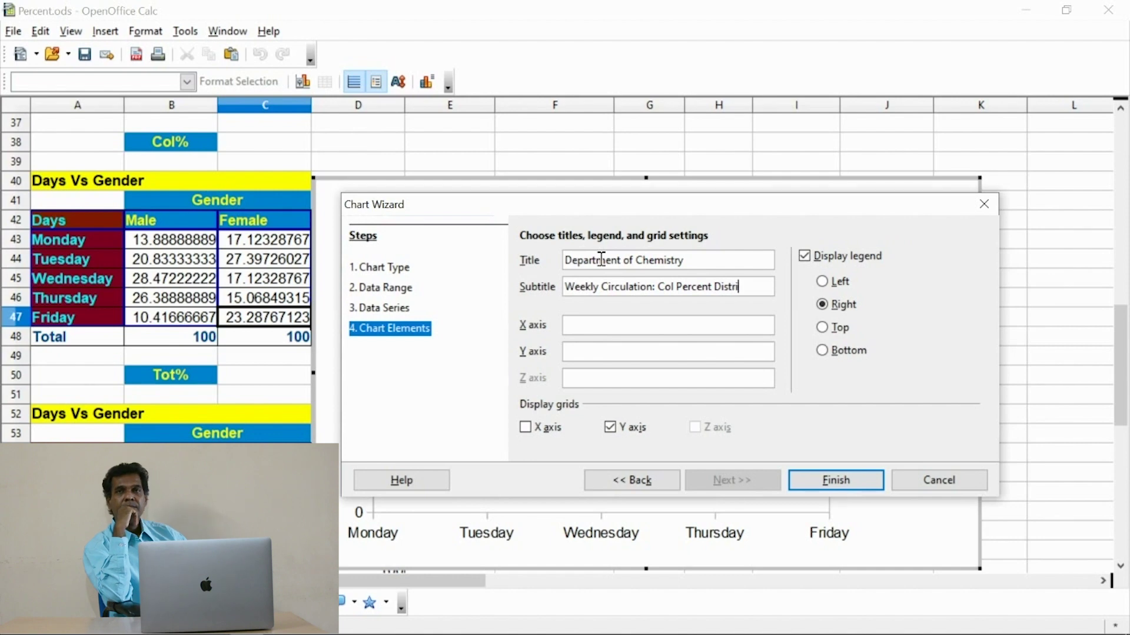
text((Gender))
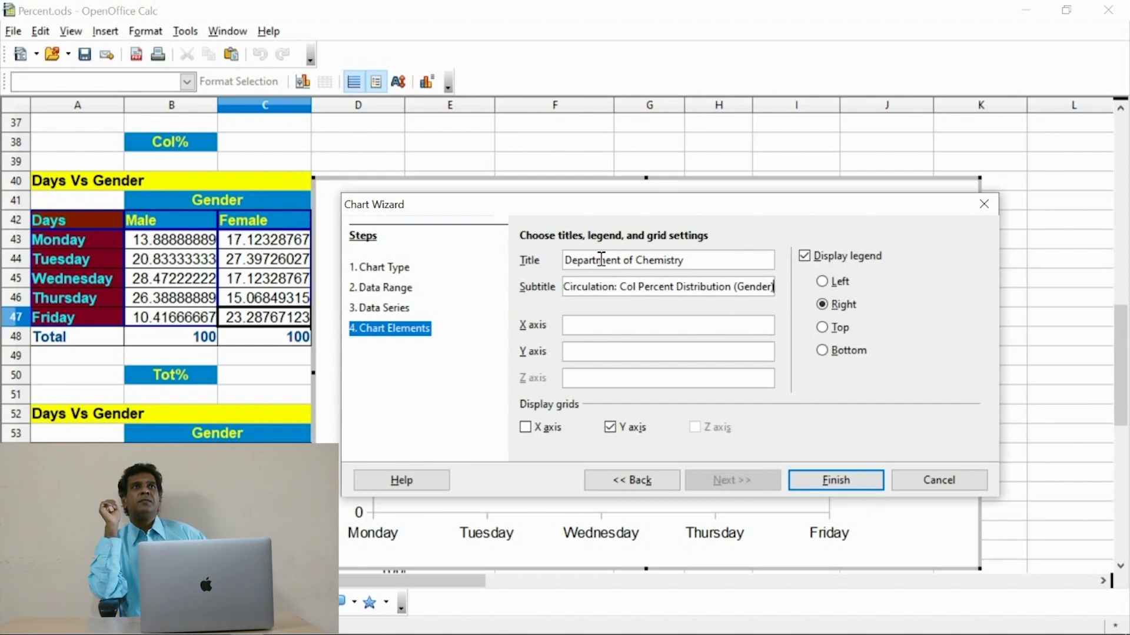
click(585, 325)
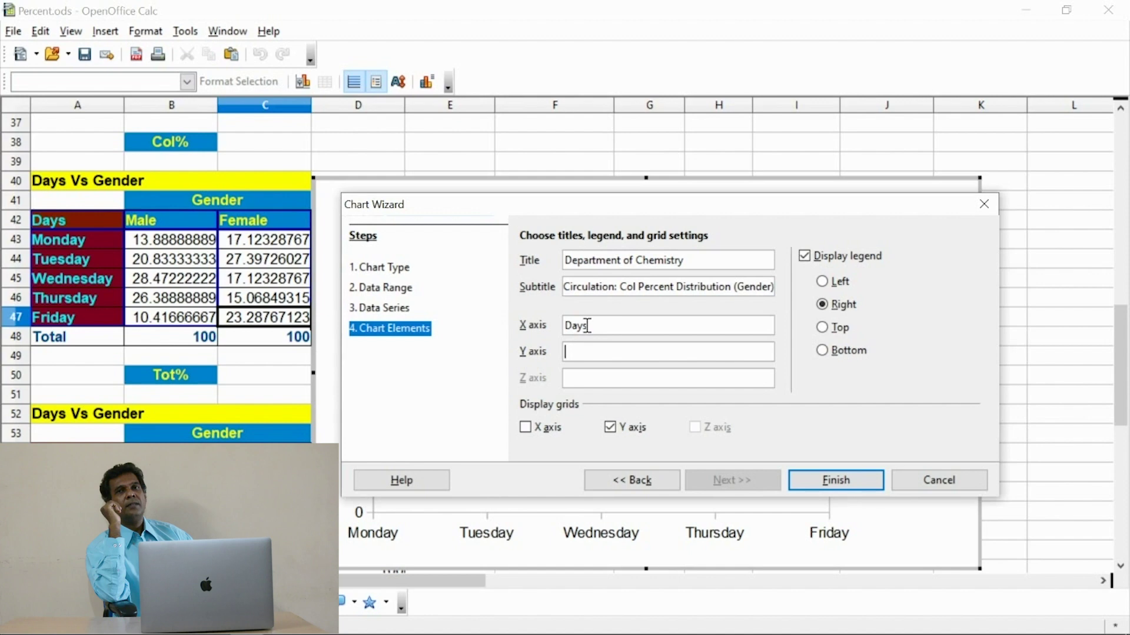
text(ender)
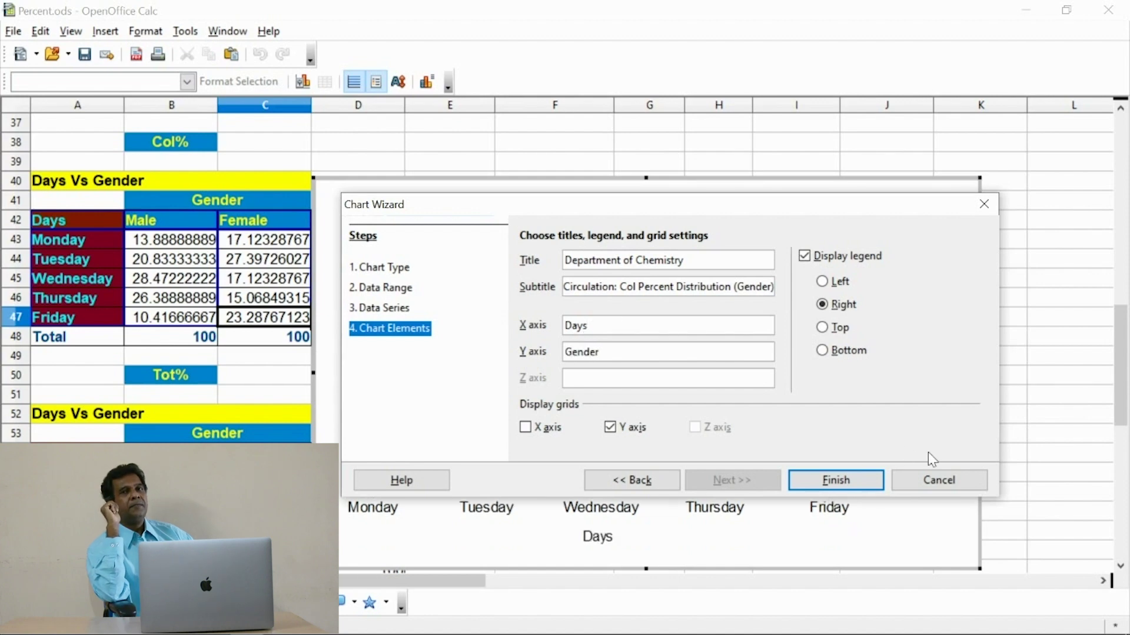
click(835, 478)
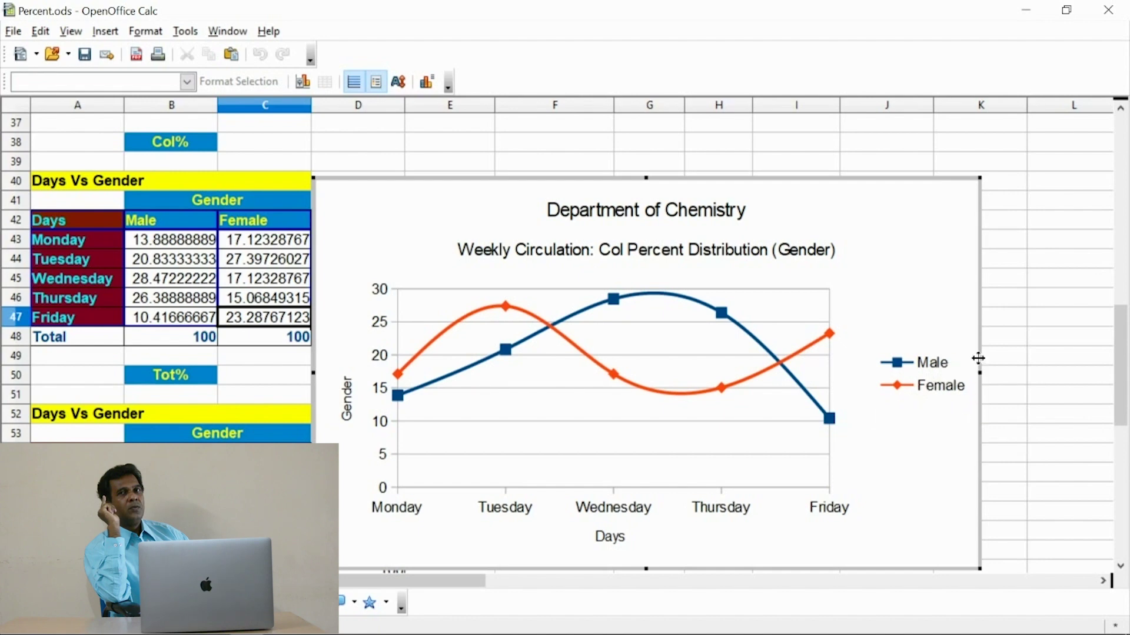
Step: Shrink the Col% line chart and move it up beside its table
drag(979, 371, 1092, 371)
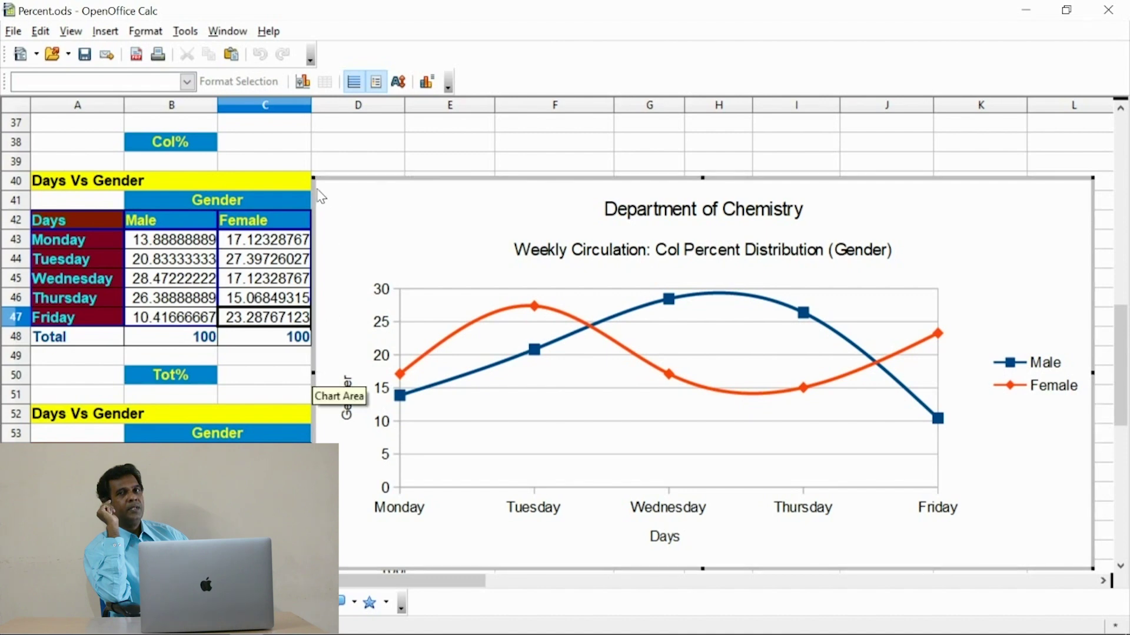
drag(318, 182, 488, 244)
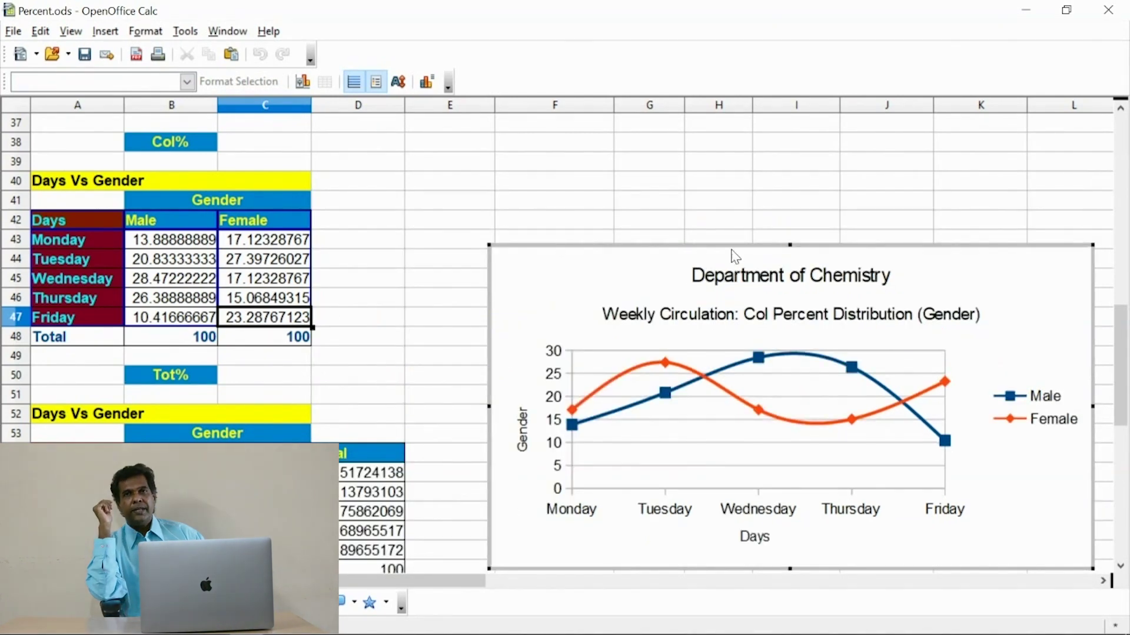
click(777, 199)
click(865, 293)
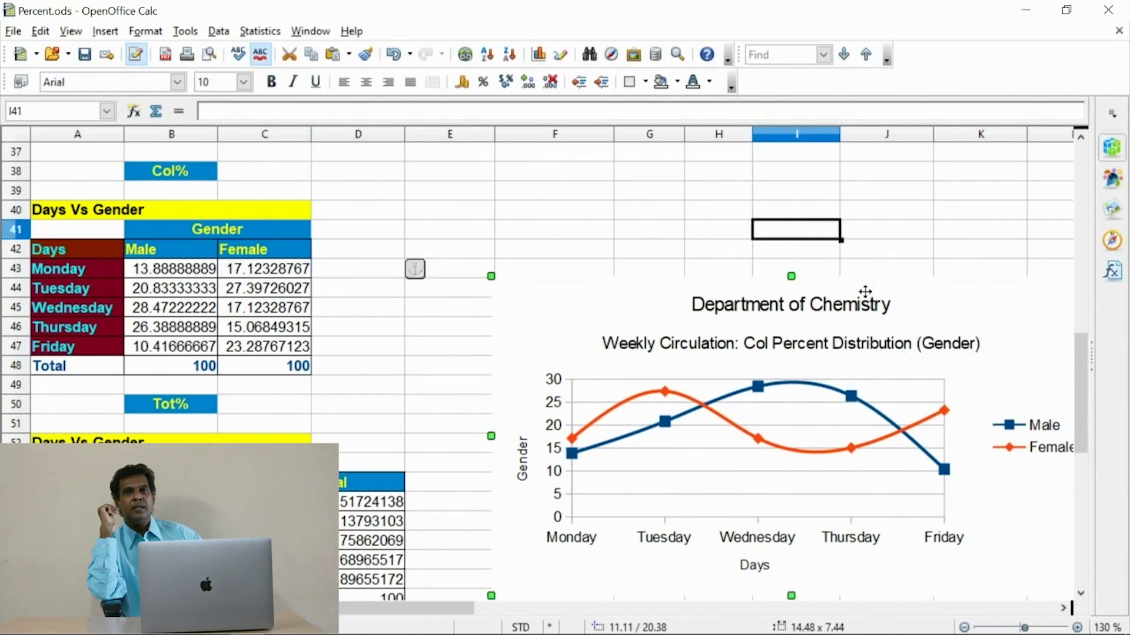
drag(876, 294, 891, 201)
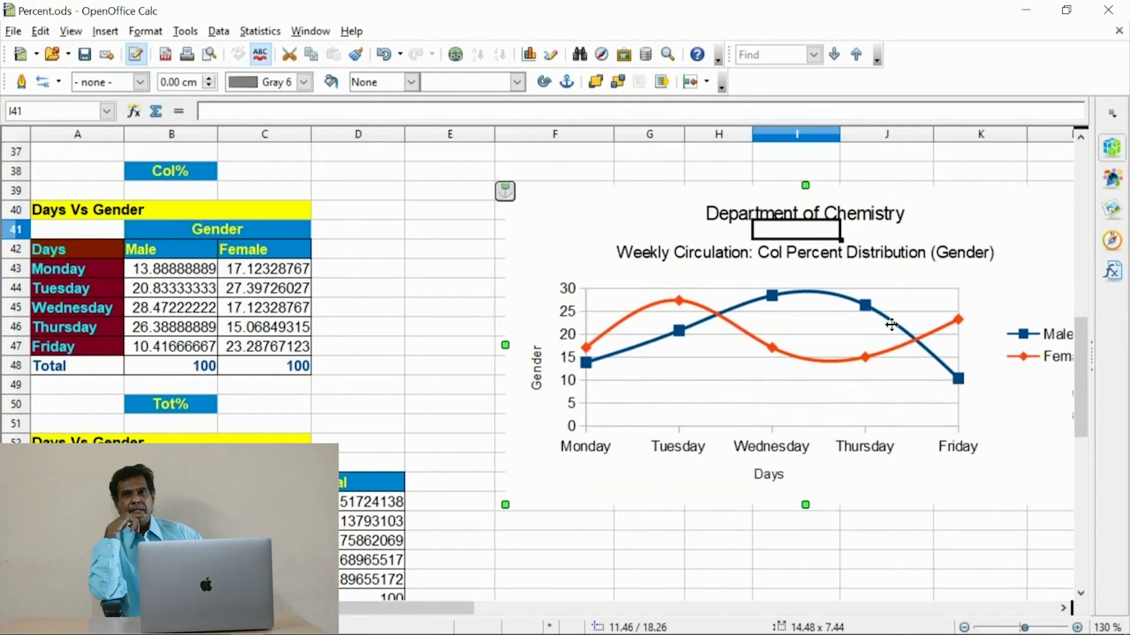
Step: Copy the frequency chart to the clipboard
scroll(887, 326, up, 12)
click(771, 318)
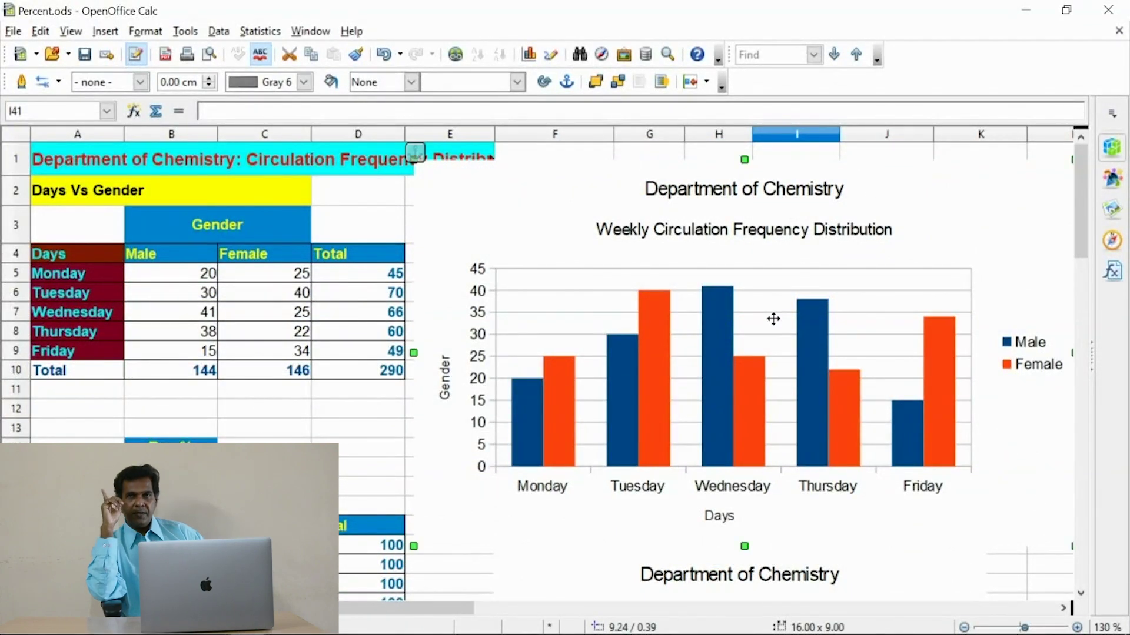
right_click(773, 318)
click(821, 567)
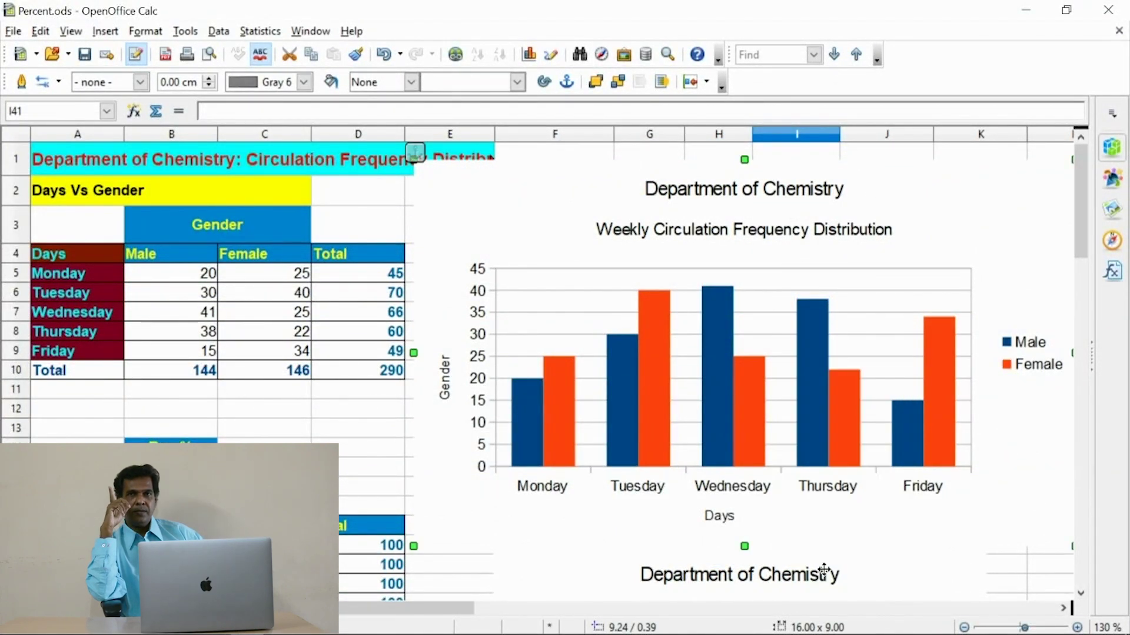
click(14, 31)
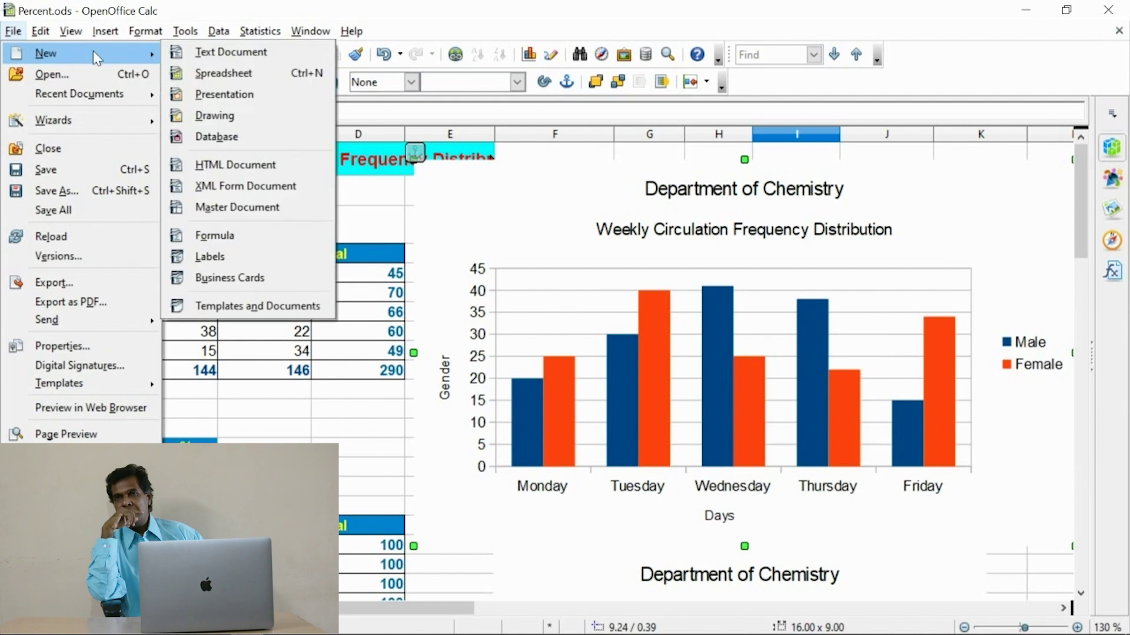
Step: Create a text document with centred heading Graphs and line 'Department of Chemistry Circulation Distribution: Frequency'
click(535, 281)
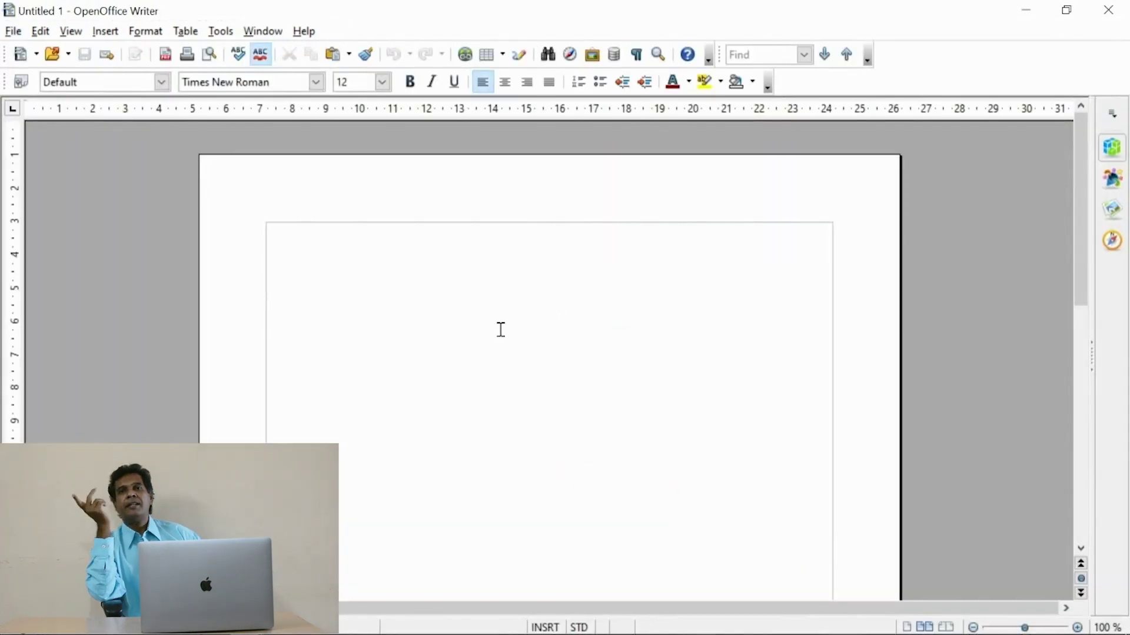
text(Graphs)
key(Return)
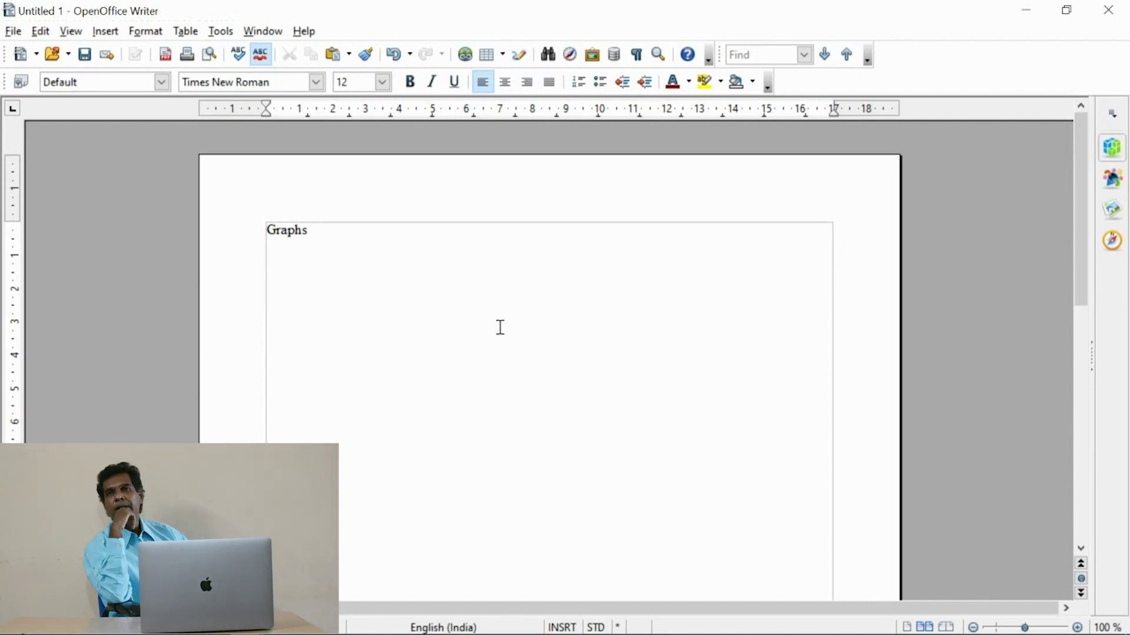
key(ctrl+e)
key(Return)
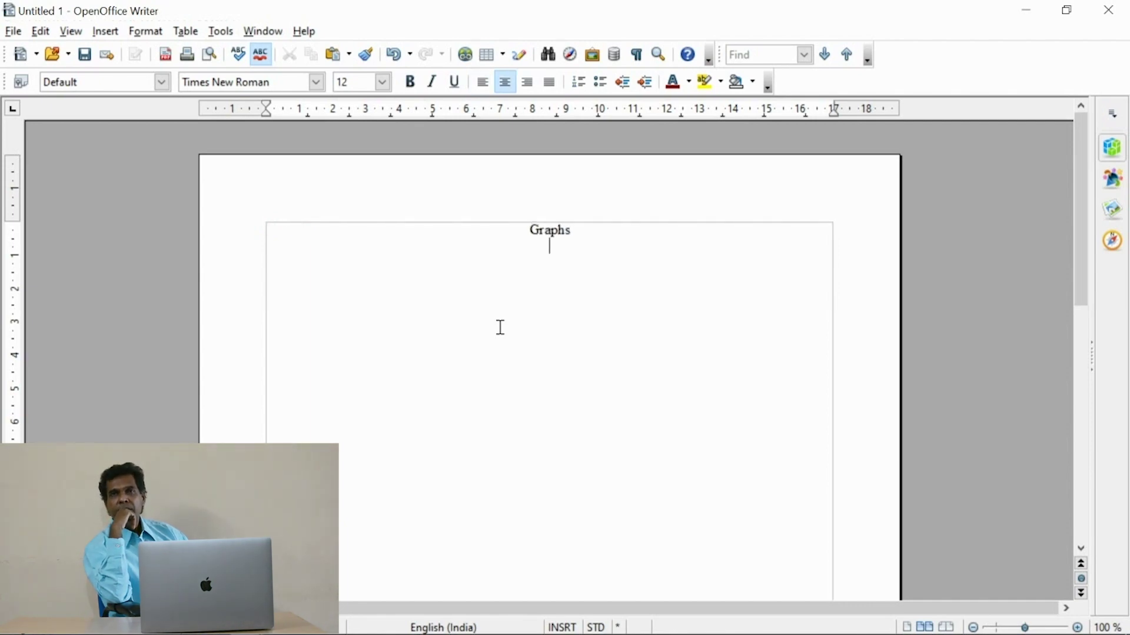
text(D)
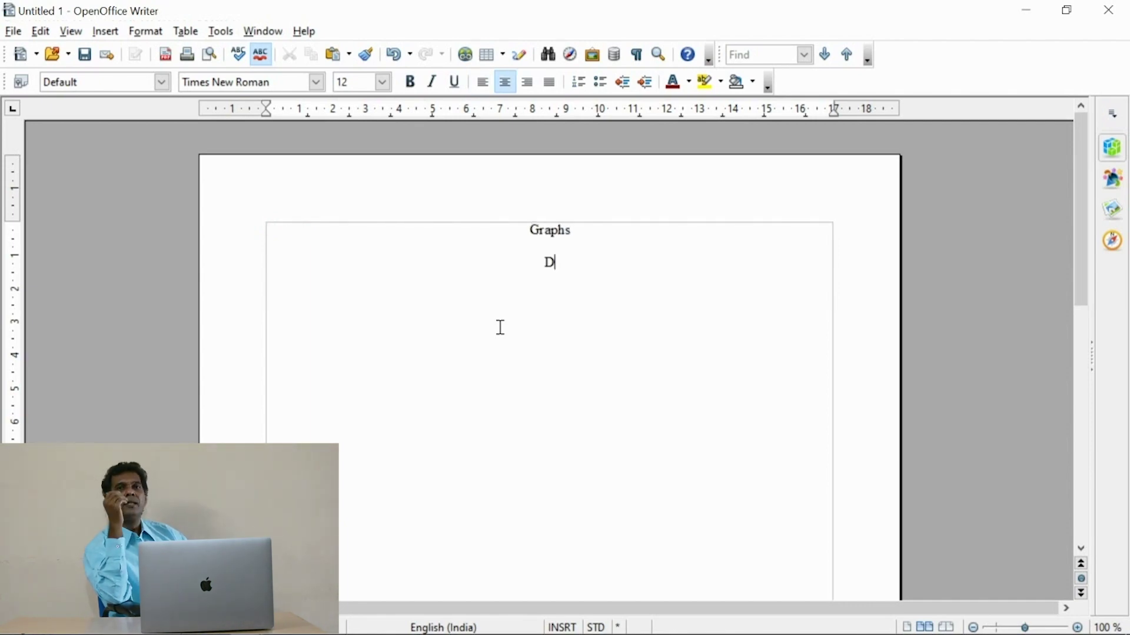
text(epartment of Chemistry)
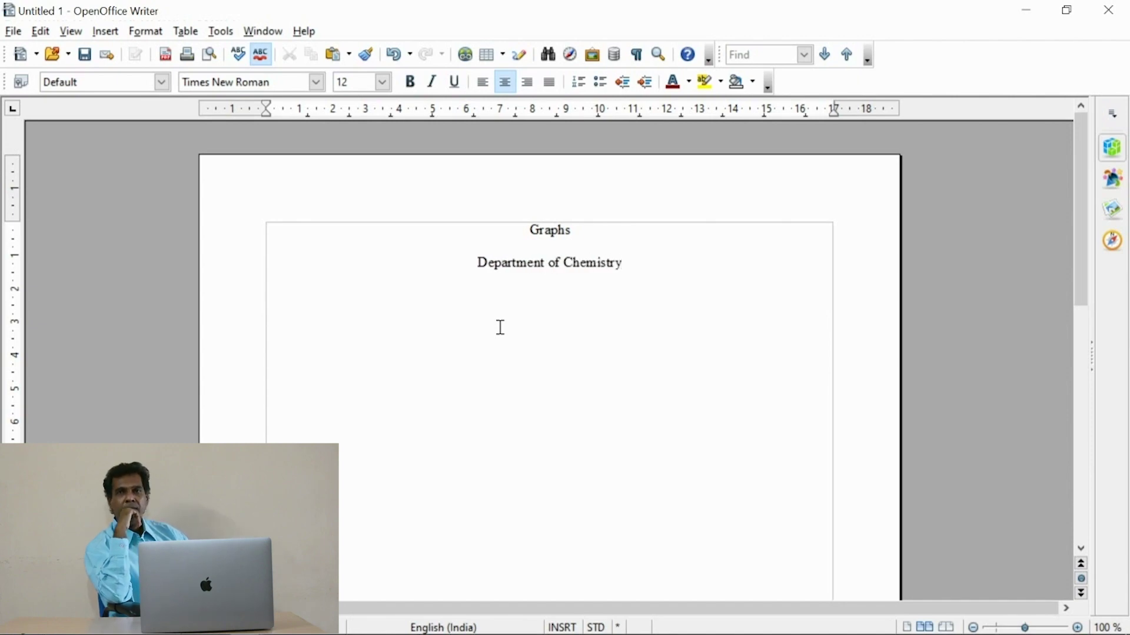
text( Circulation Distribution: Frequency)
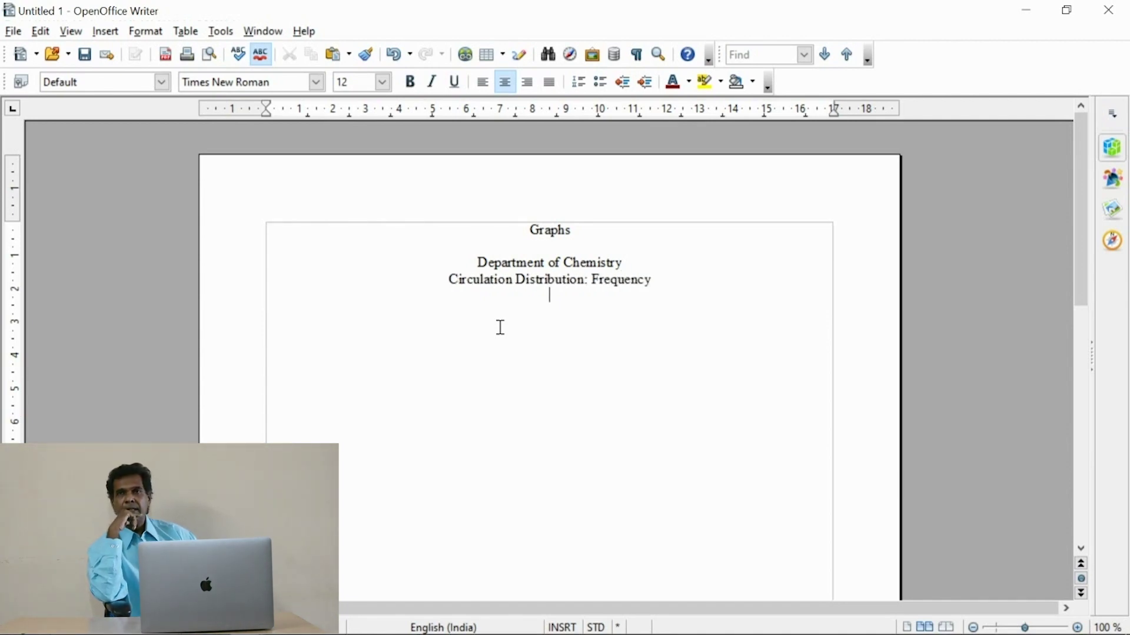
Step: Paste the frequency chart below the caption and return to text editing
key(ctrl+v)
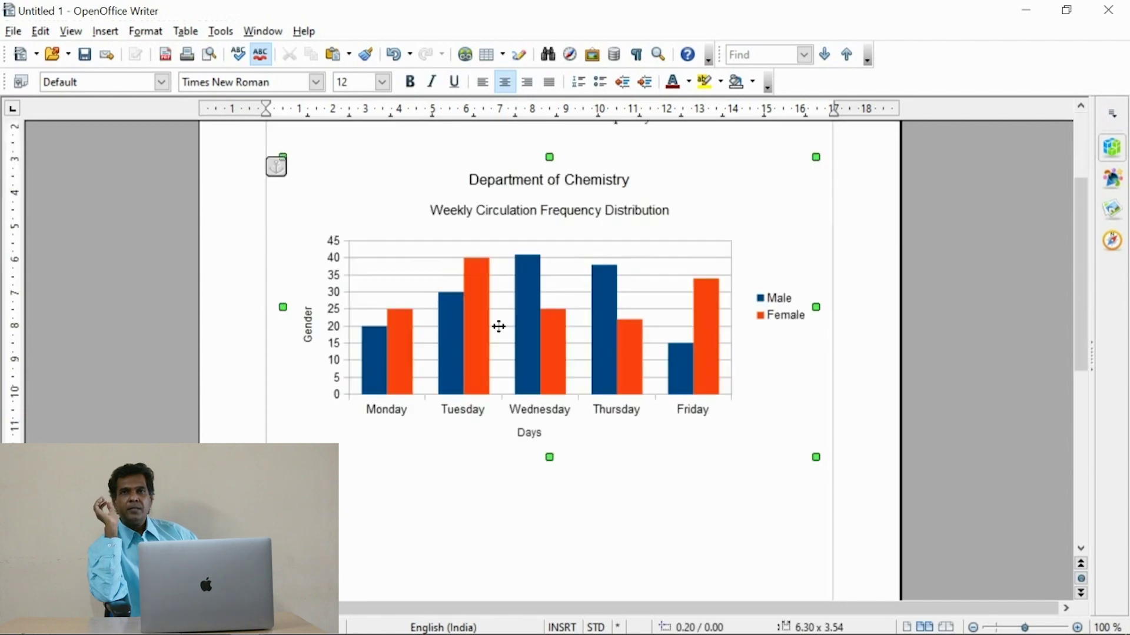
scroll(497, 357, up, 3)
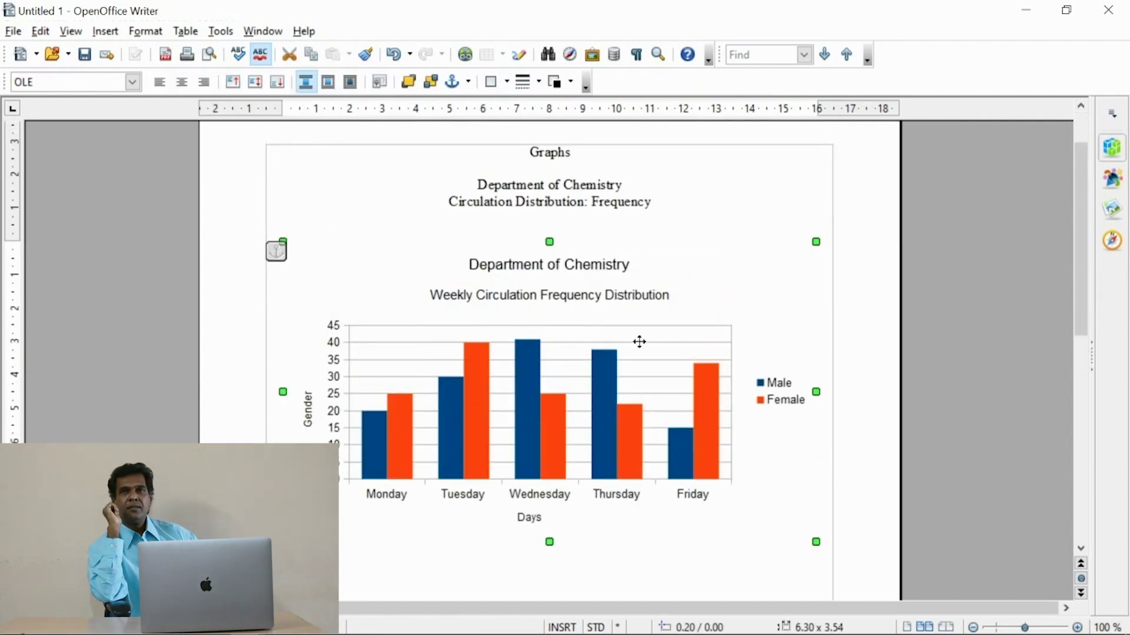
key(Escape)
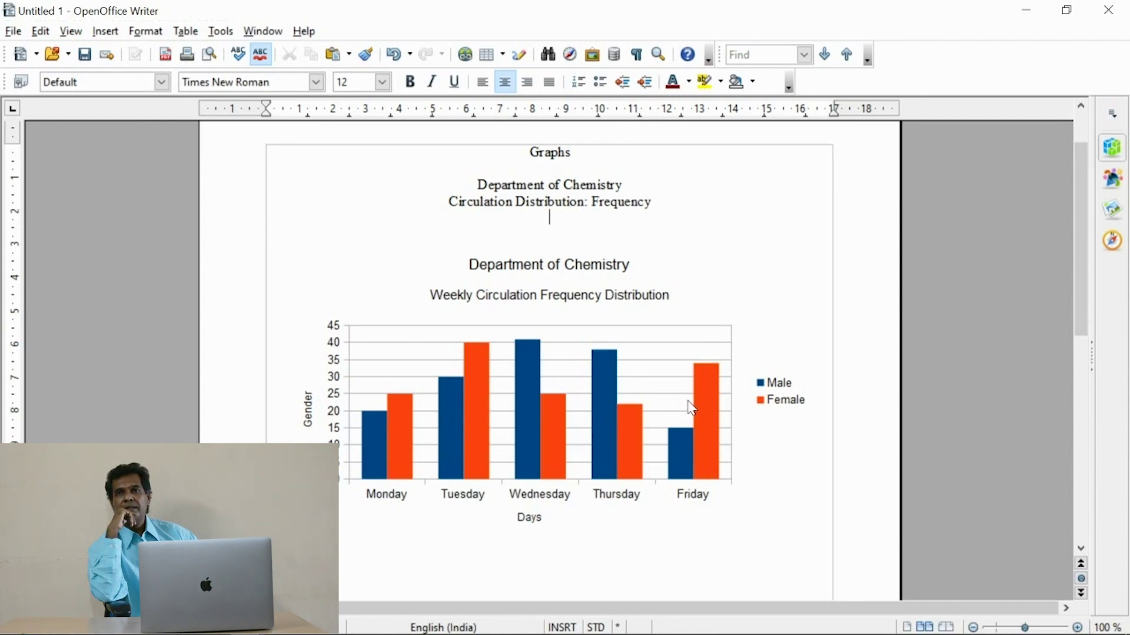
scroll(692, 408, down, 6)
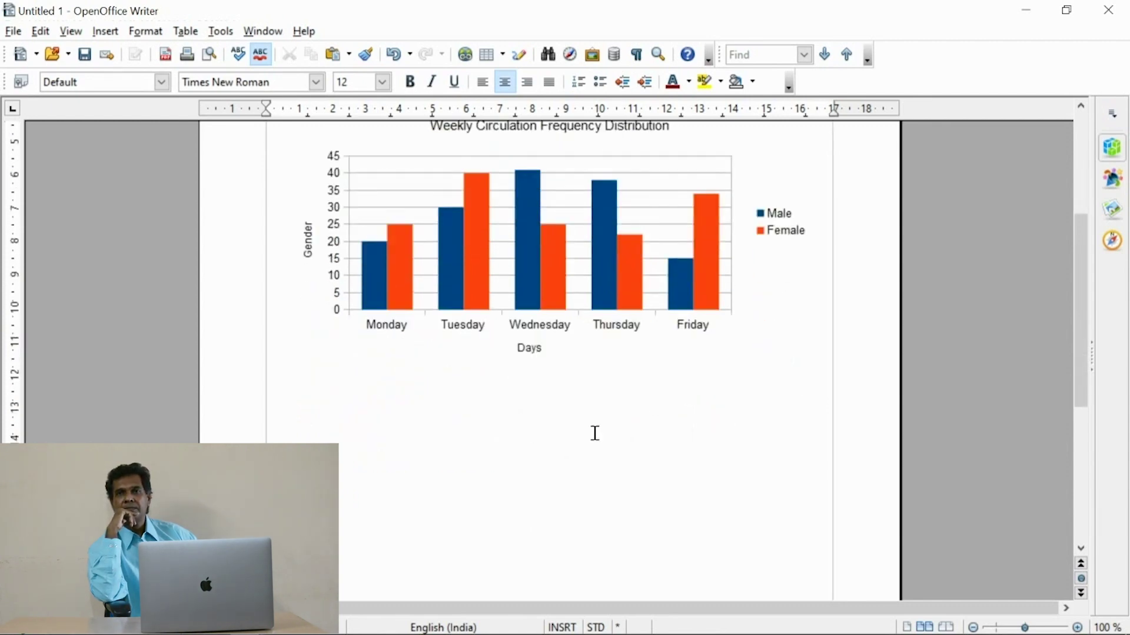
Step: Add a centred caption 'Circulation Distribution', fixing the doubled i, with second line 'Row Pecent [Days]'
click(568, 406)
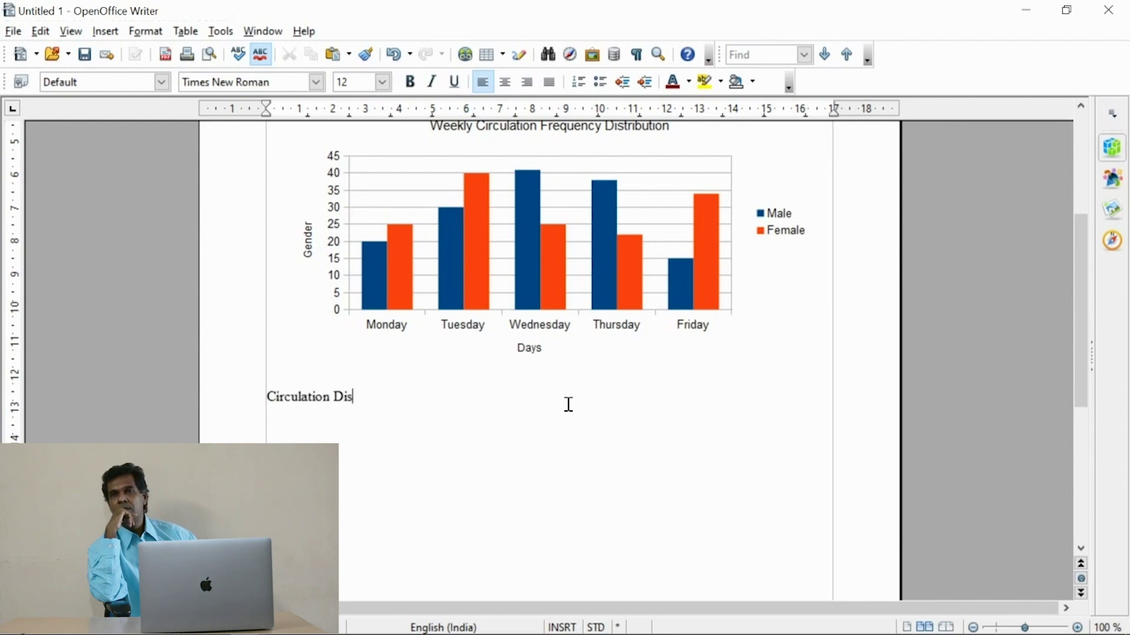
text(bution)
key(Left)
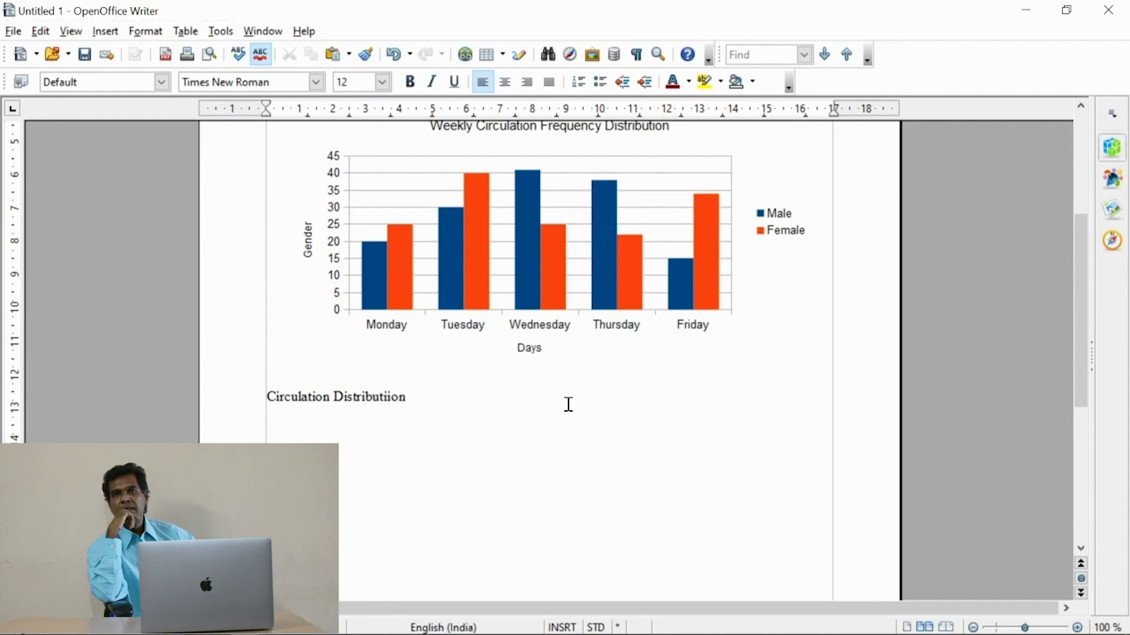
key(Left)
key(Left)
key(BackSpace)
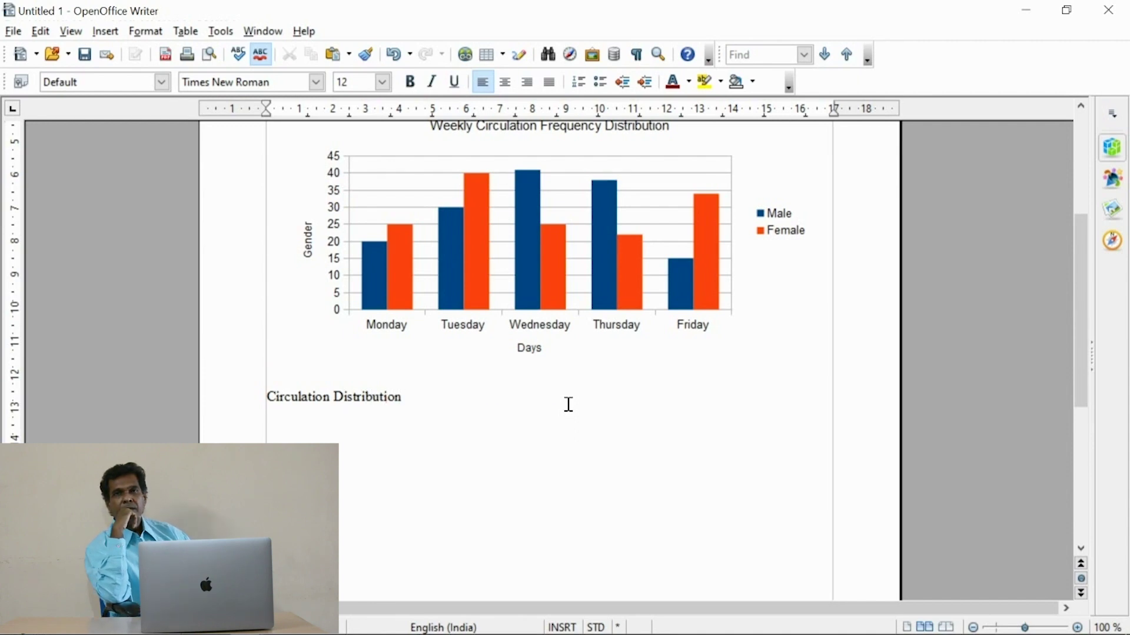
key(ctrl+e)
key(End)
key(Return)
text(Row Pecent)
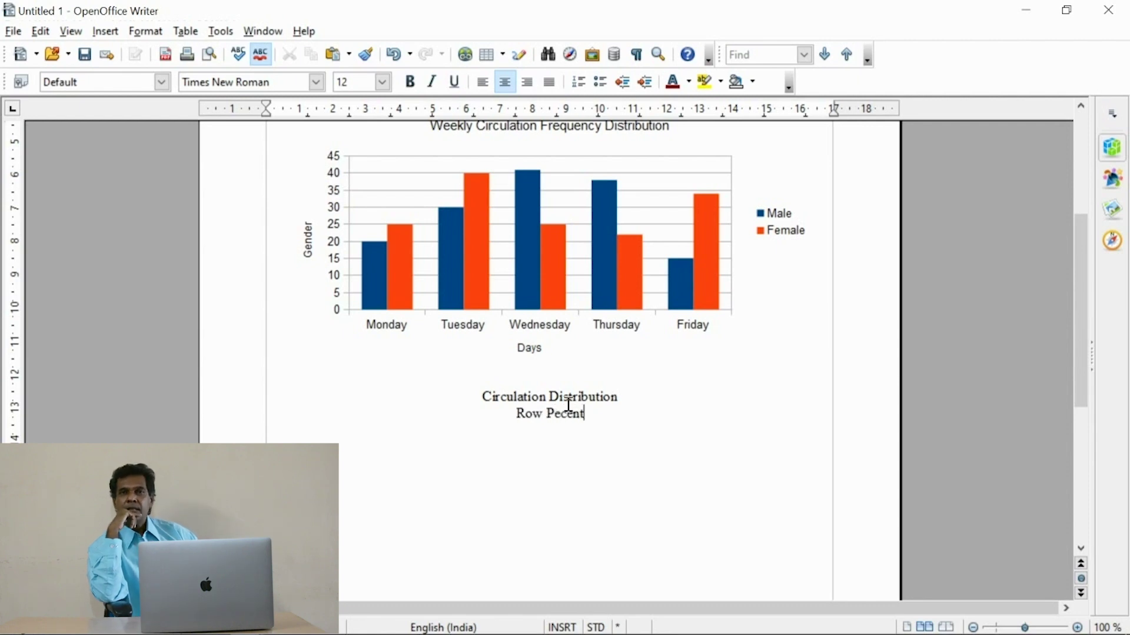
text( [)
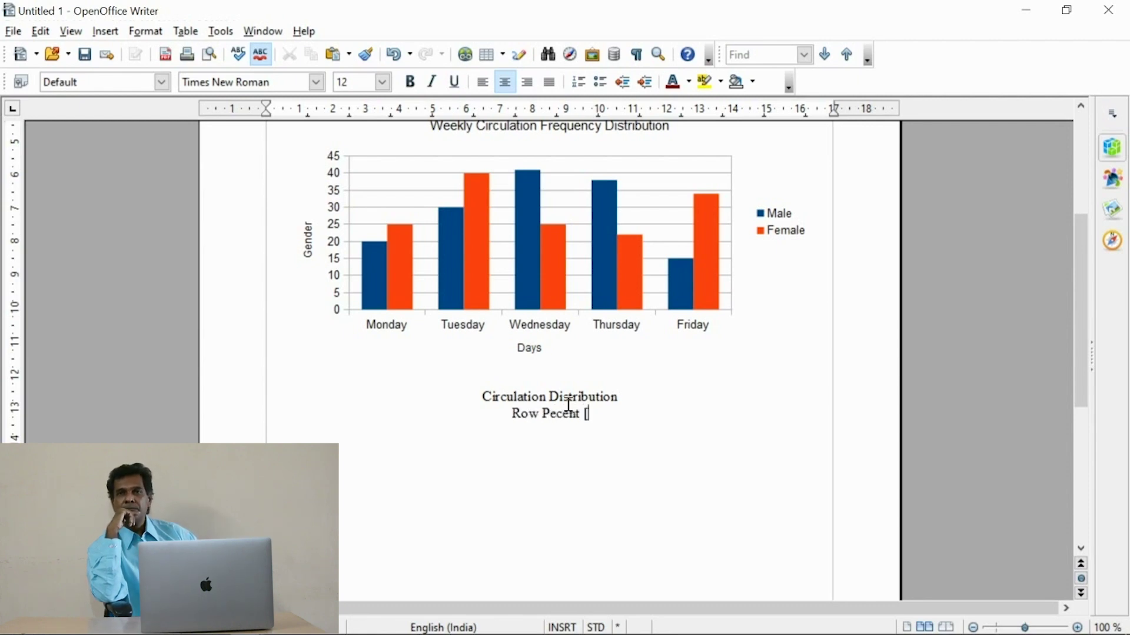
text(Days])
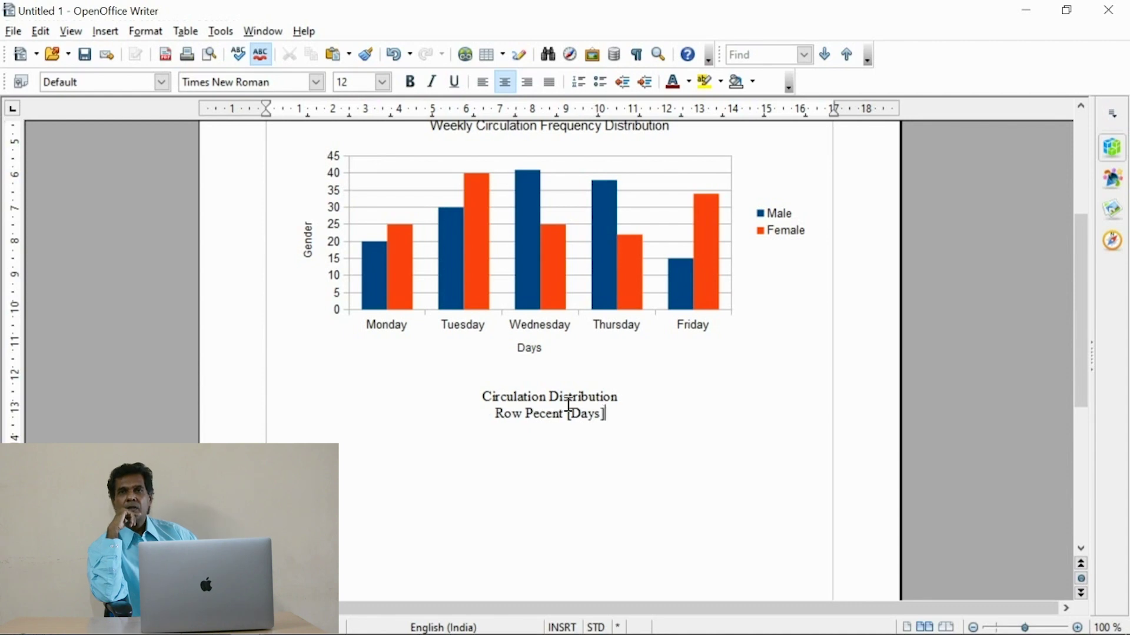
Step: Copy the Row Percent chart from Percent.ods and paste it under its caption in Writer
key(alt+Tab)
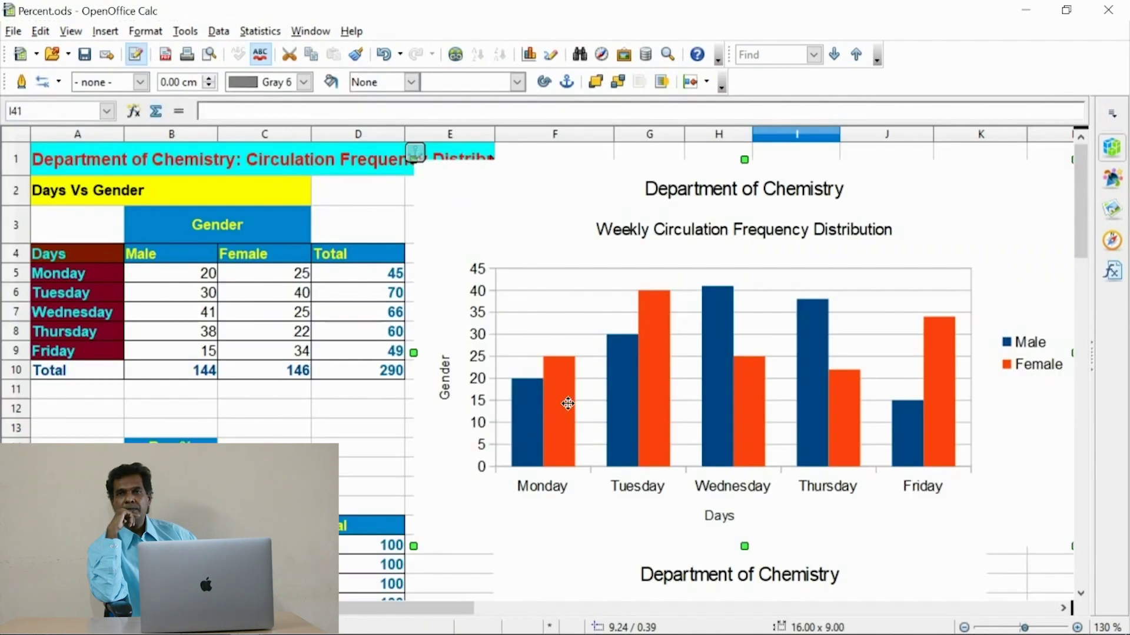
scroll(567, 400, down, 3)
click(698, 462)
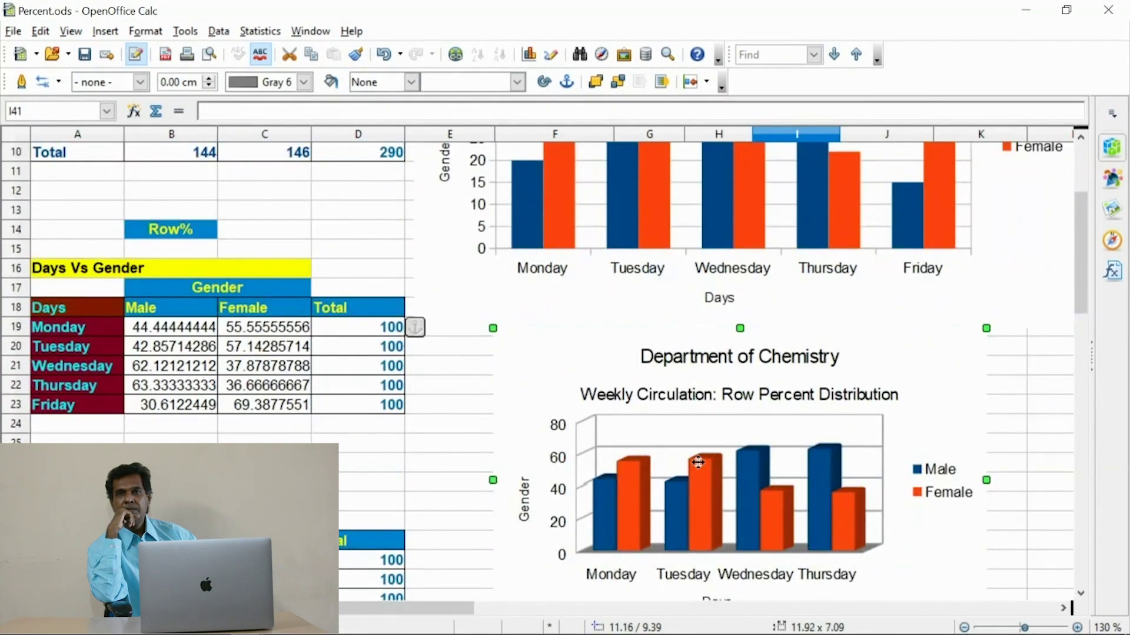
right_click(698, 462)
click(742, 430)
key(alt+Tab)
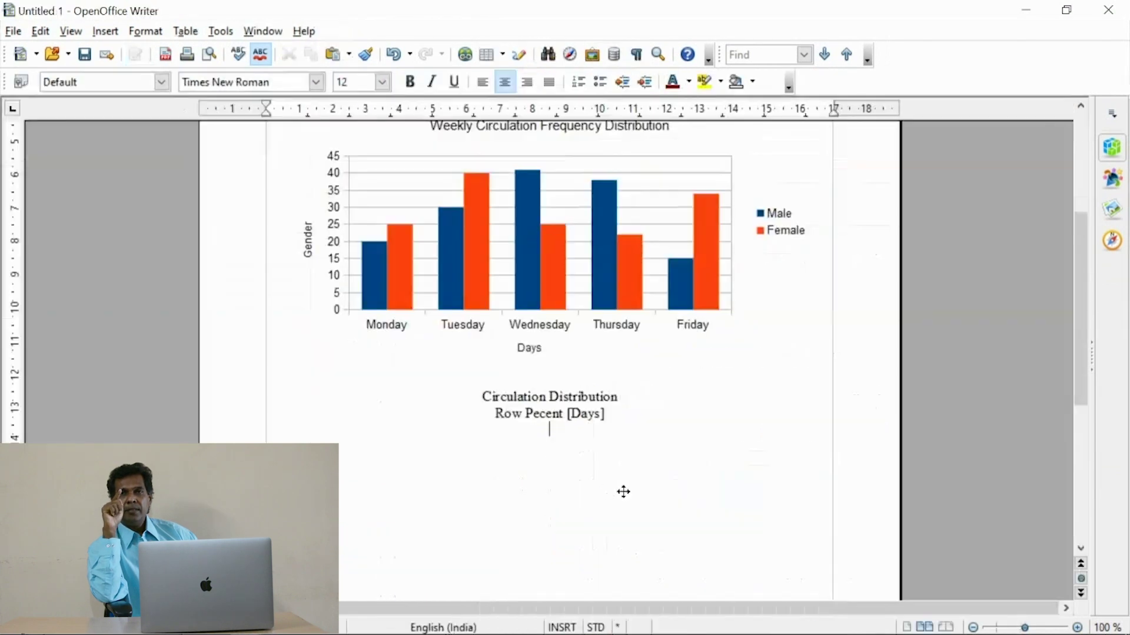
key(ctrl+v)
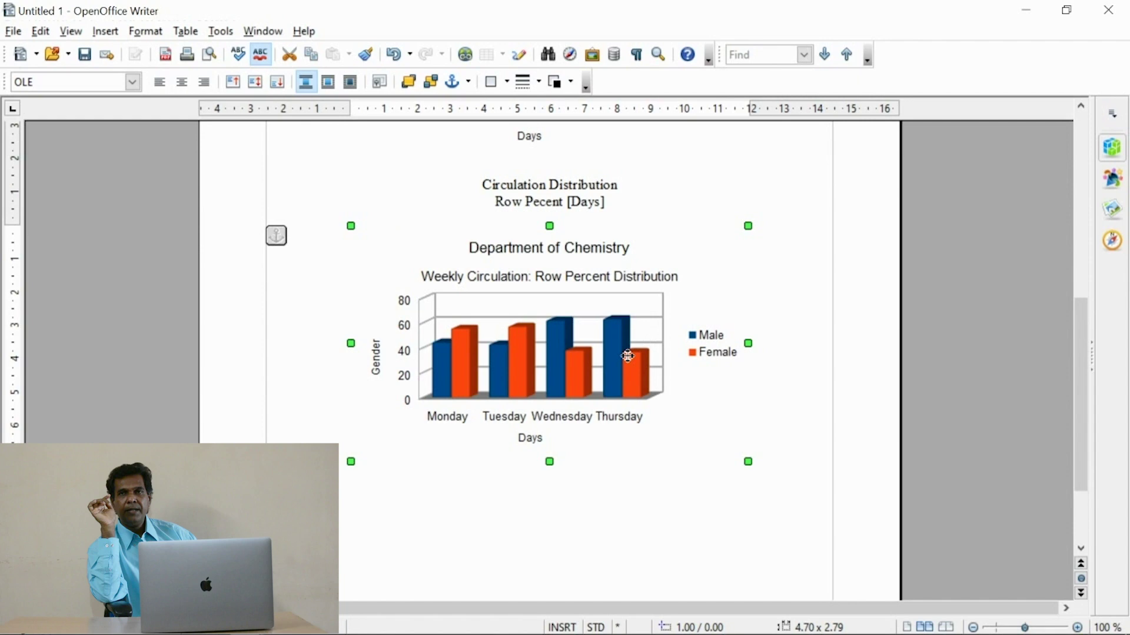
Step: Enlarge the pasted chart to about 5.86 x 3.40, then select both Row Pecent caption lines
drag(351, 462, 298, 514)
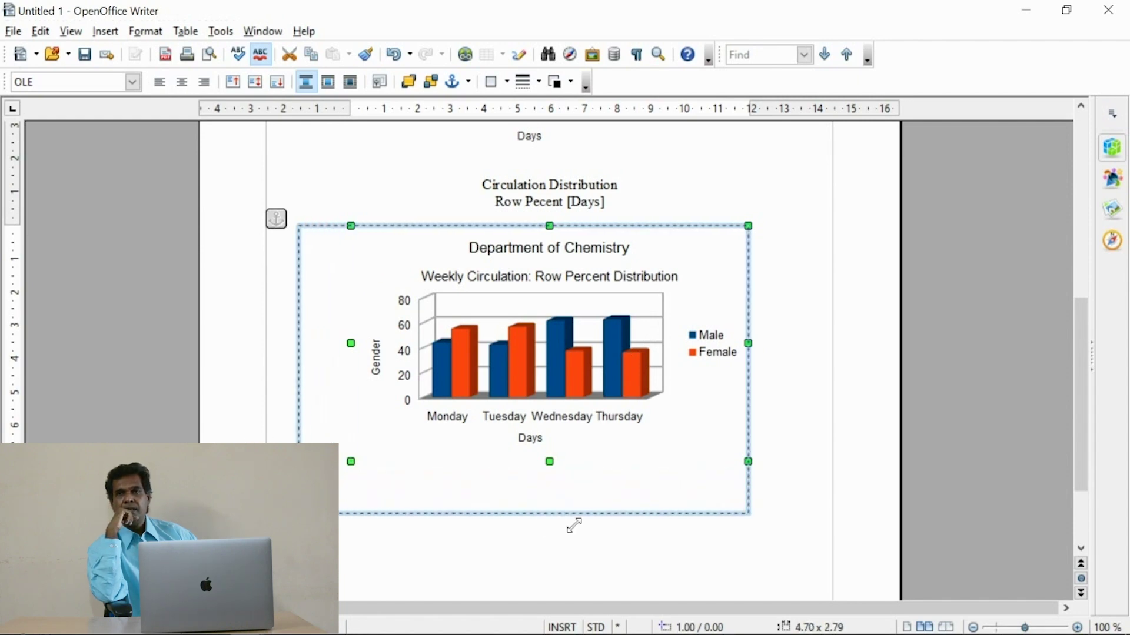
drag(775, 370, 816, 367)
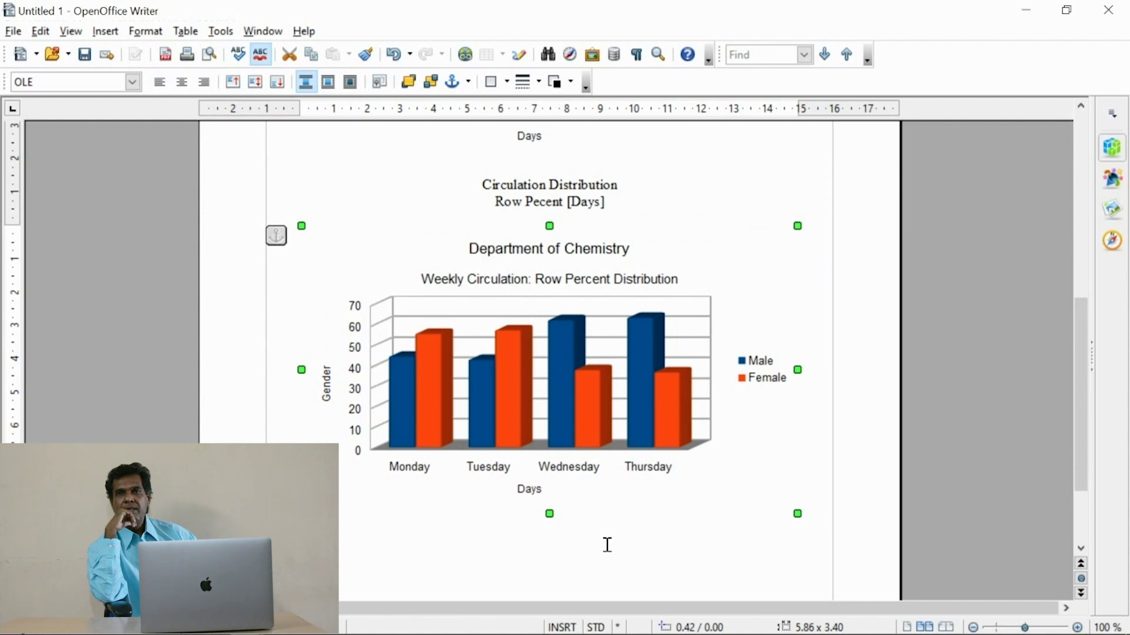
scroll(660, 446, up, 1)
click(623, 373)
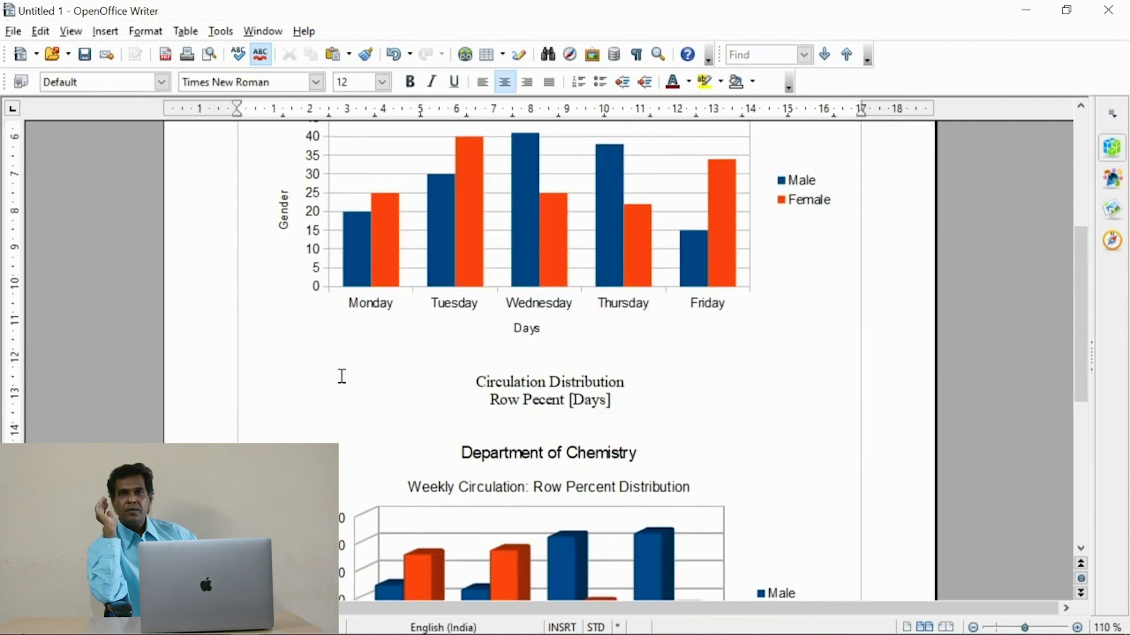
drag(255, 380, 677, 399)
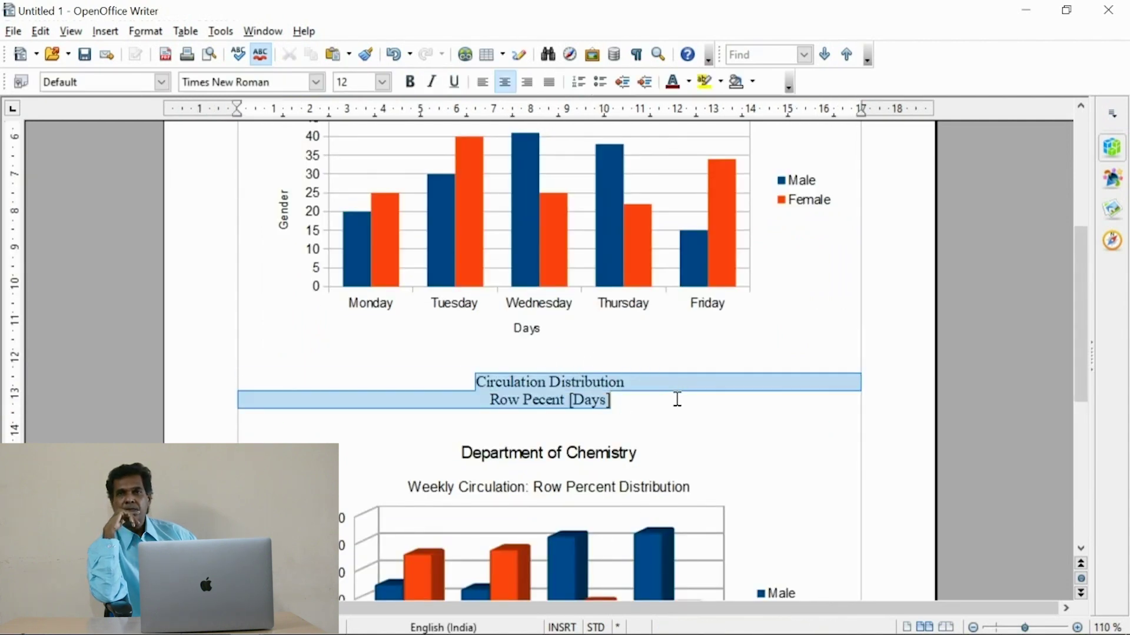
Step: Make the Row Pecent caption and the top headings (Graphs to Frequency) bold and underlined
key(ctrl+b)
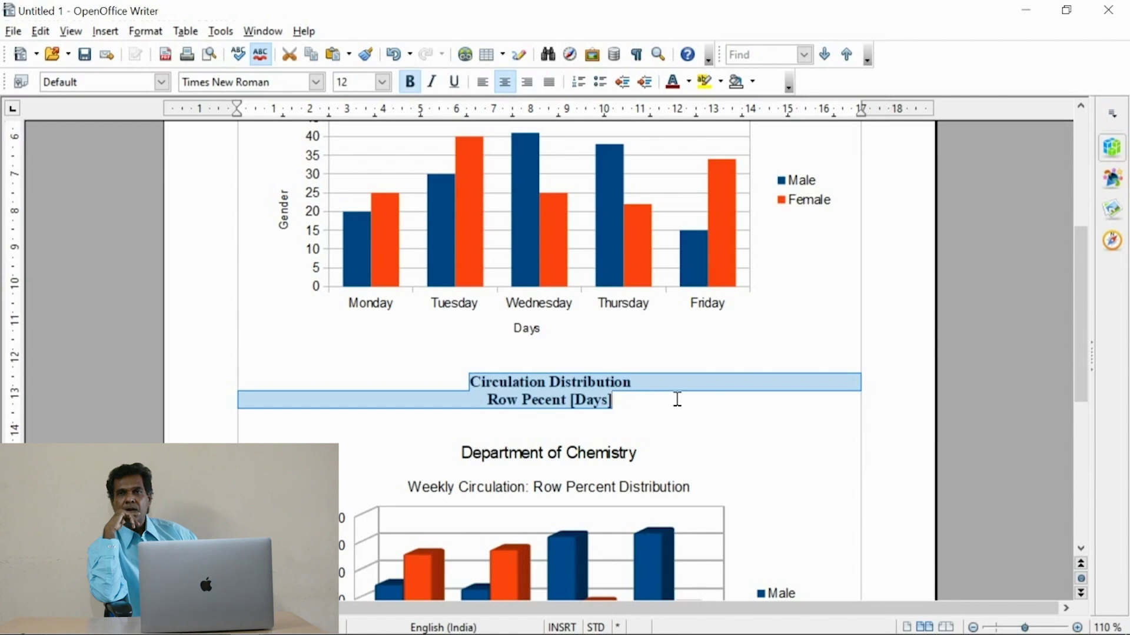
key(ctrl+u)
click(677, 400)
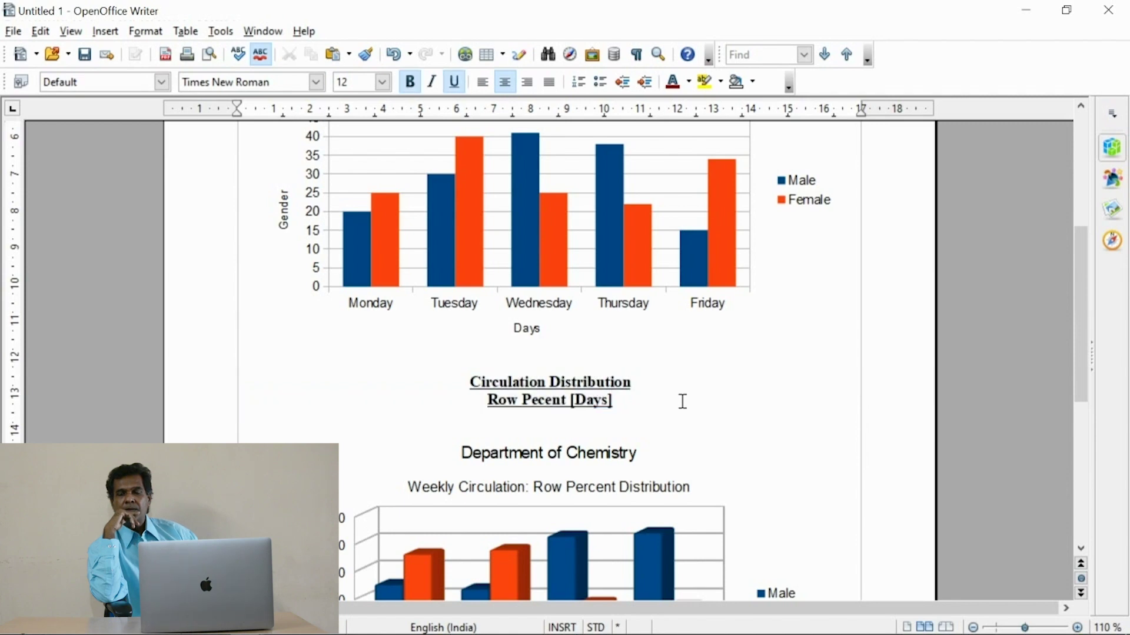
scroll(679, 398, up, 10)
drag(466, 250, 672, 291)
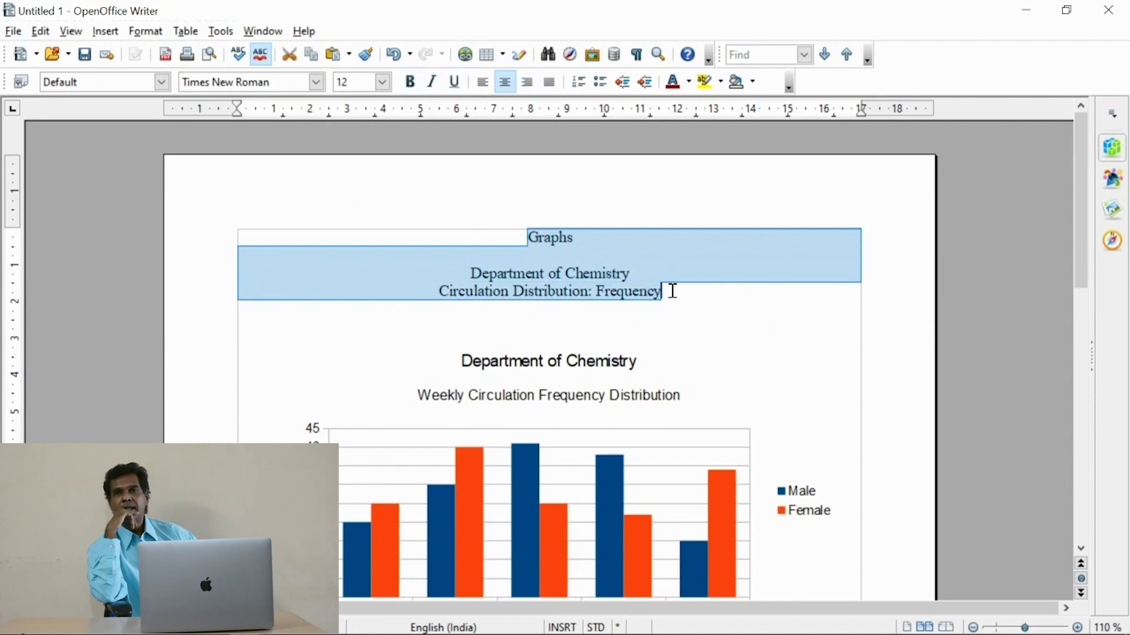
key(ctrl+b)
key(ctrl+u)
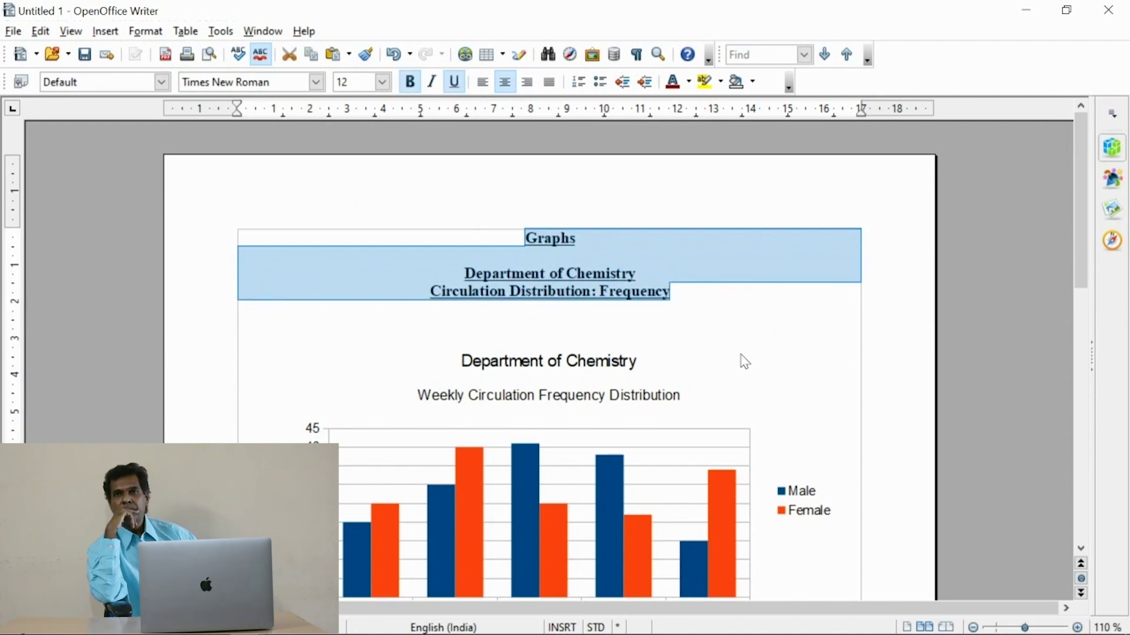
Step: Paste a copy of the bold underlined caption on the blank page after the Row Percent chart
click(730, 356)
scroll(722, 421, down, 15)
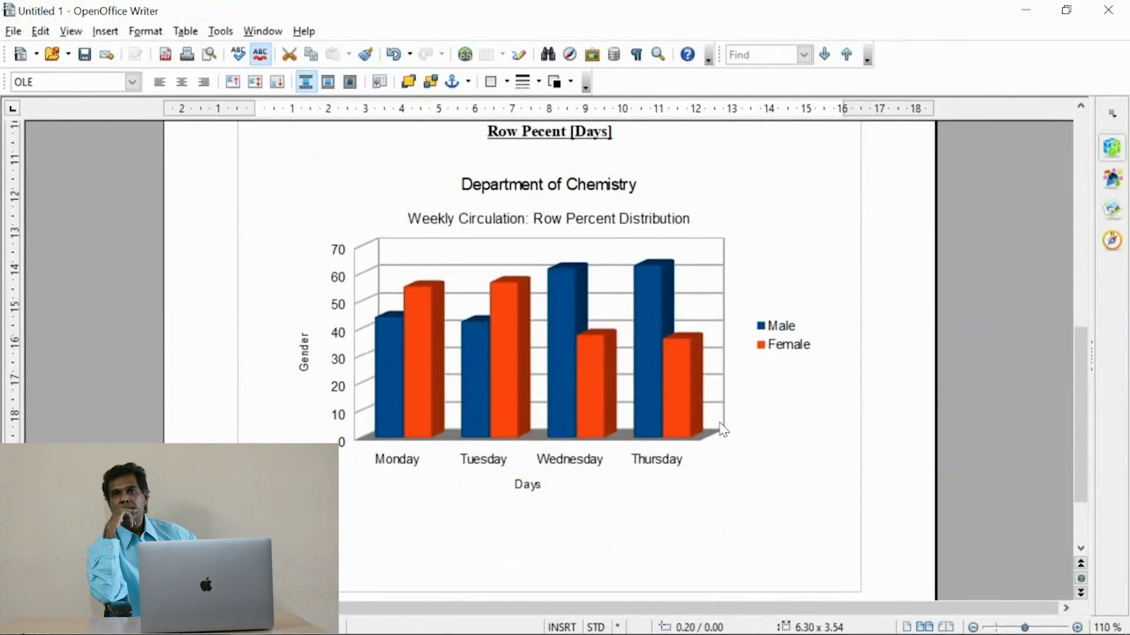
scroll(723, 430, up, 3)
click(469, 205)
drag(469, 206, 625, 228)
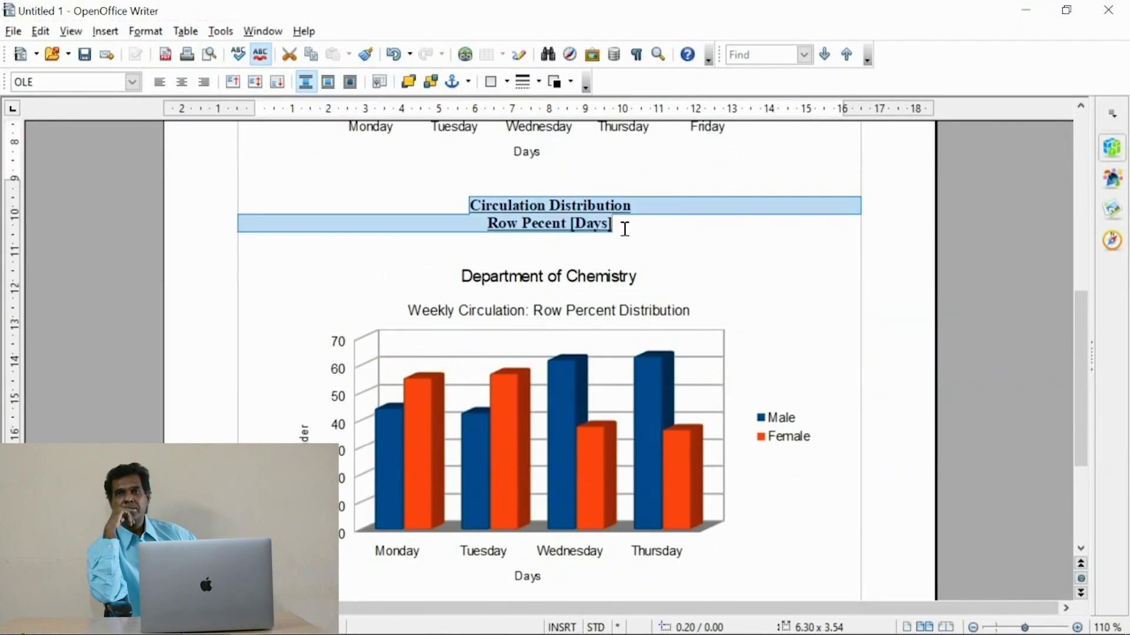
scroll(694, 395, down, 3)
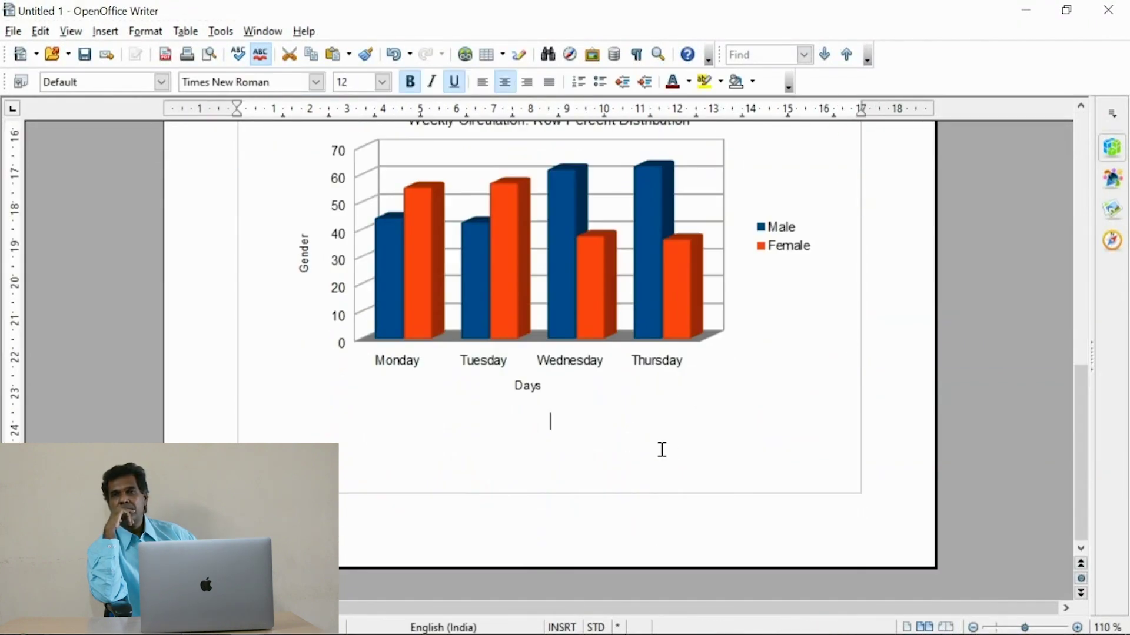
key(Down)
key(ctrl+v)
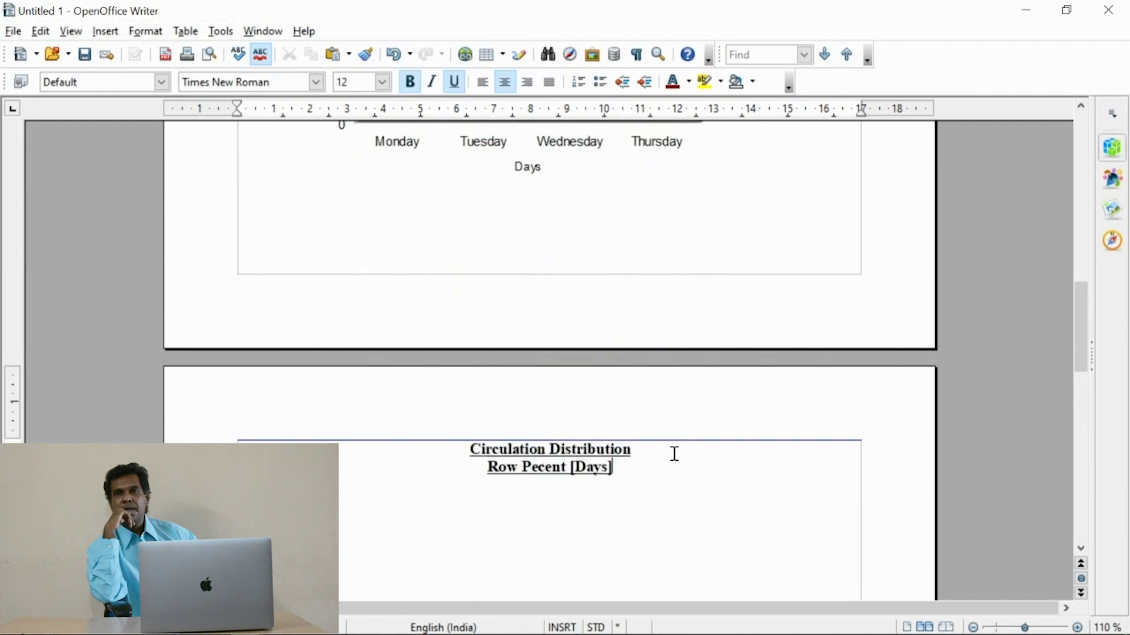
Step: Reword the copied caption to 'Col Pecent [Gender]'
key(Delete)
text(C)
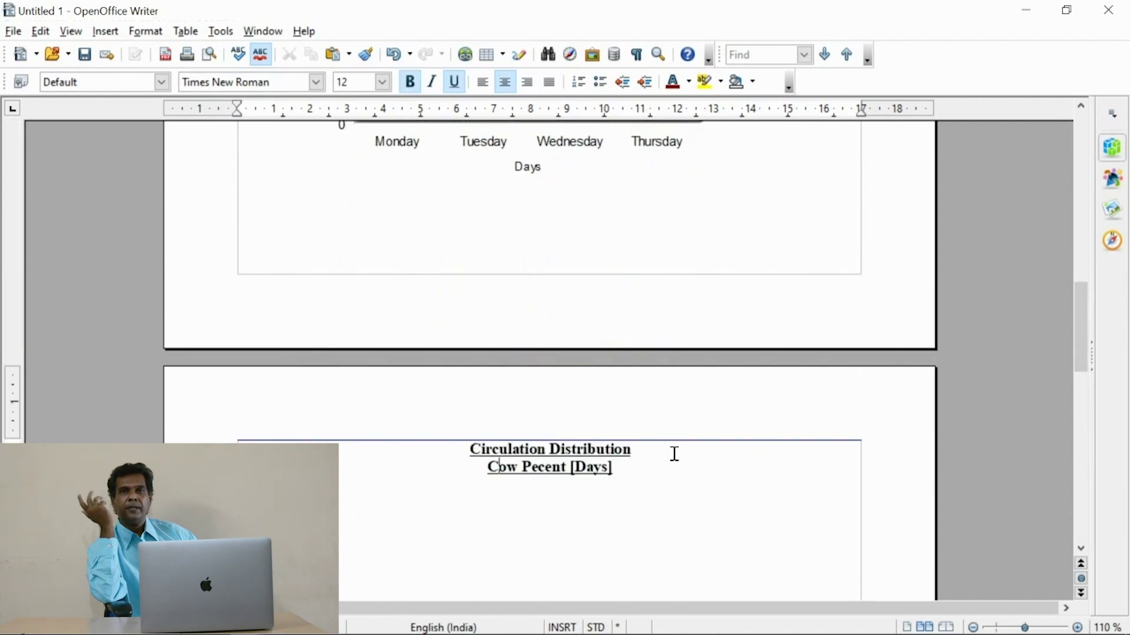
key(Delete)
key(Delete)
text(ol)
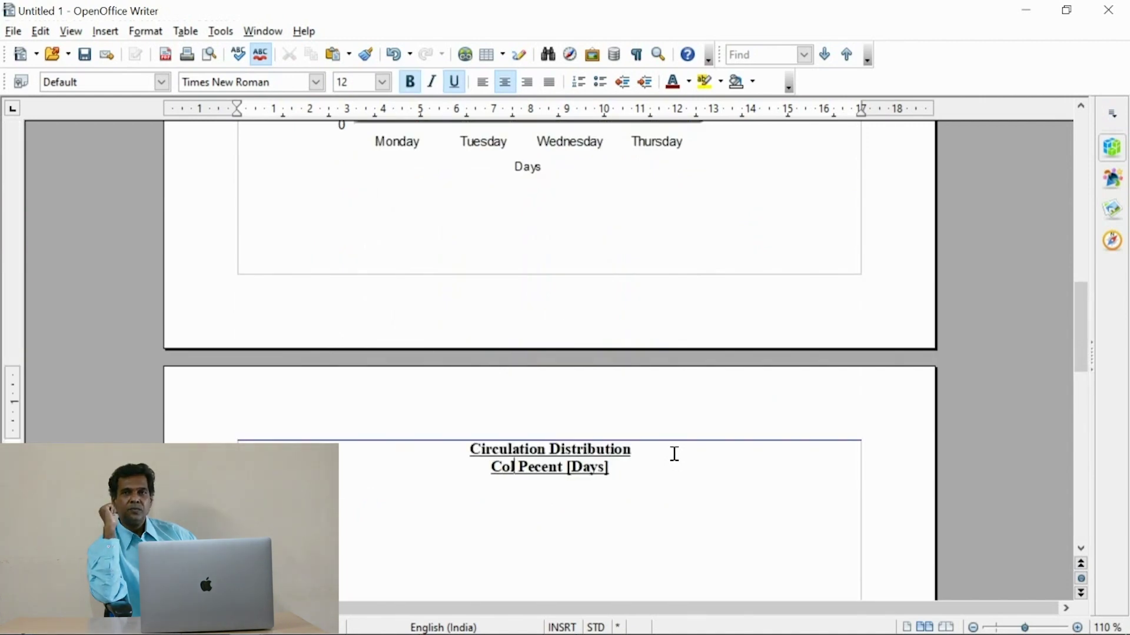
key(shift+Right)
key(shift+Right)
key(shift+Right)
key(shift+Right)
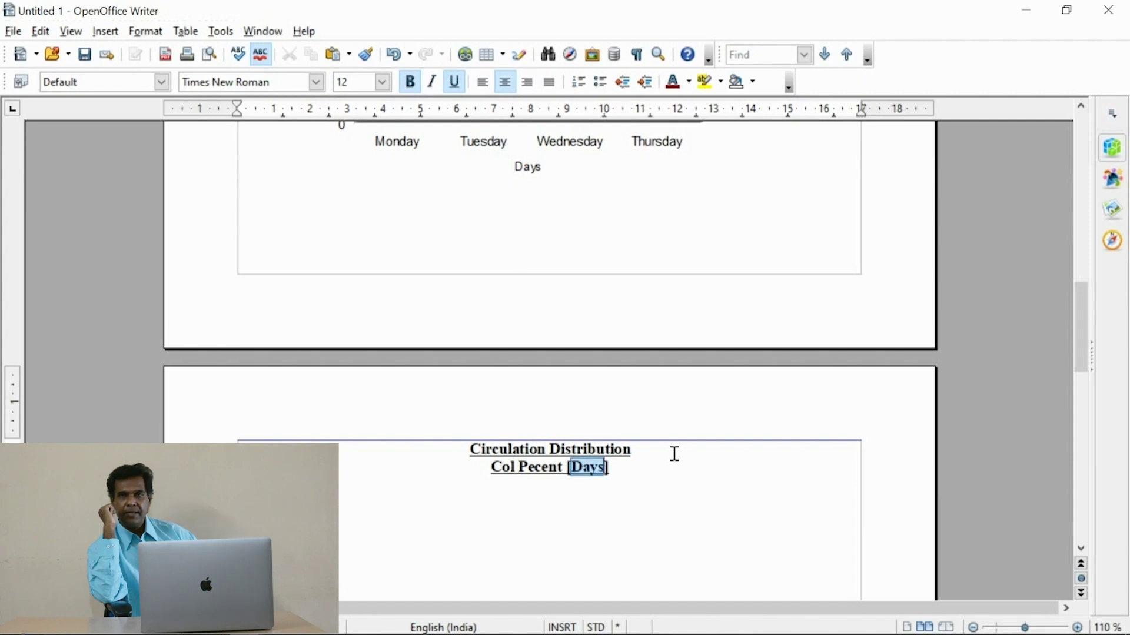
text(Gender)
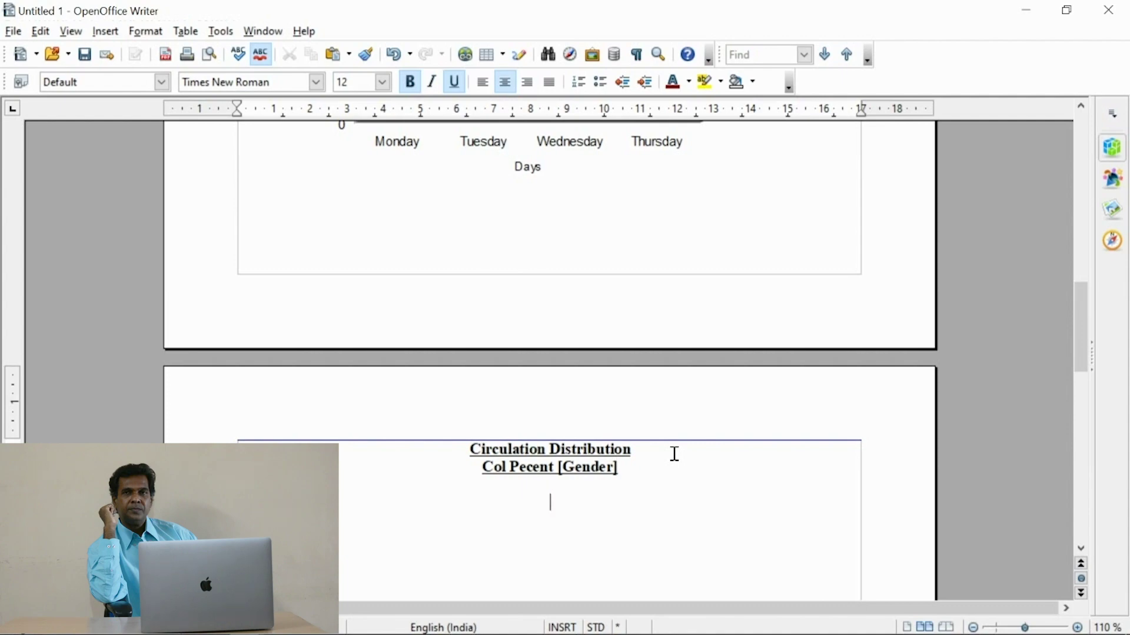
Step: Copy the column-percent line chart from Percent.ods and paste it below the new caption
key(alt+Tab)
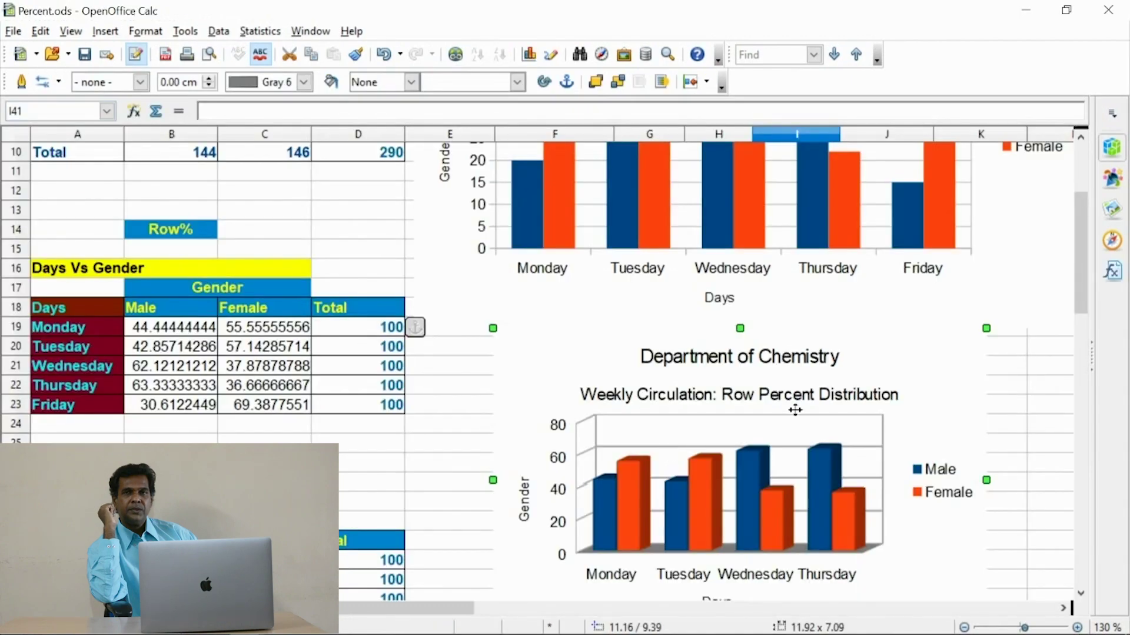
scroll(788, 471, down, 6)
click(785, 469)
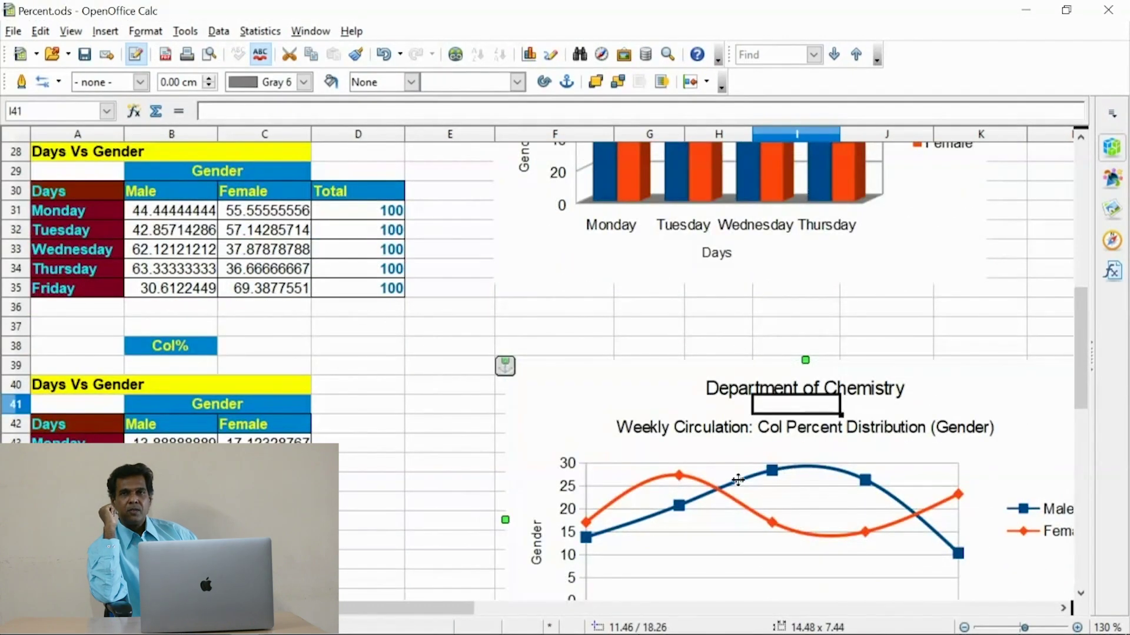
right_click(692, 467)
click(729, 433)
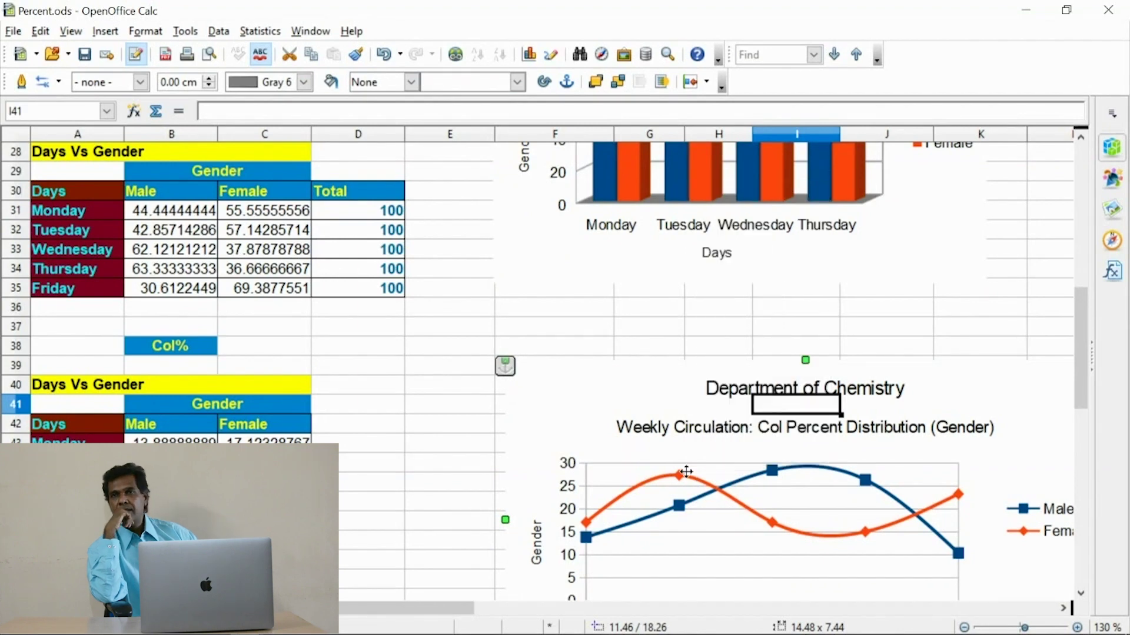
key(alt+Tab)
key(ctrl+v)
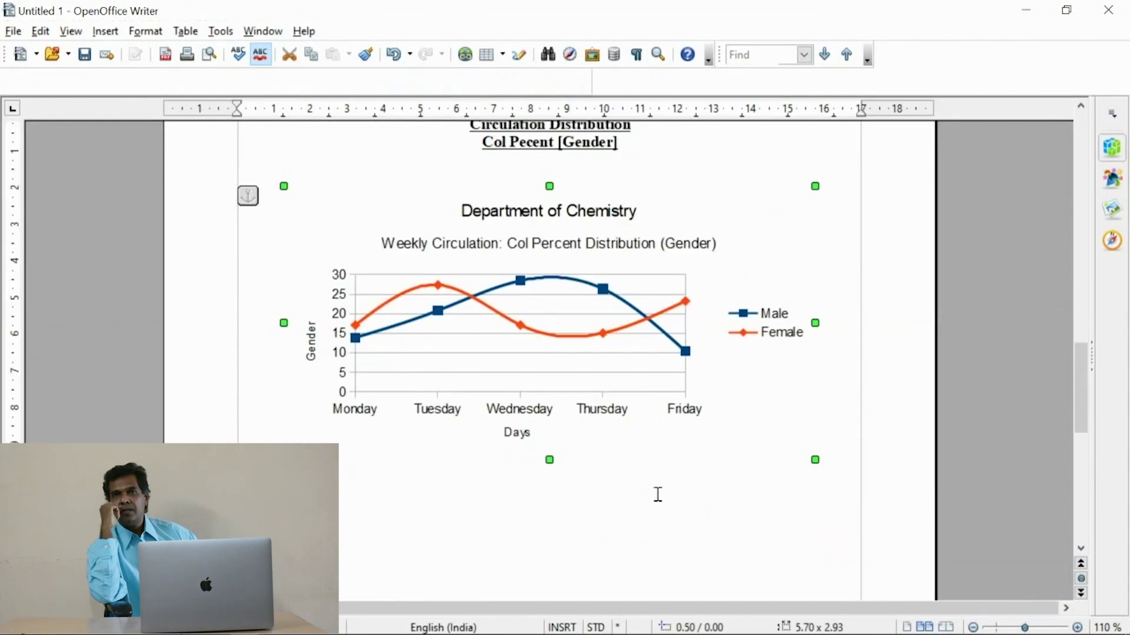
Step: Widen the Col% line chart on both sides and make it taller, reaching about 6.37 x 3.68
click(605, 373)
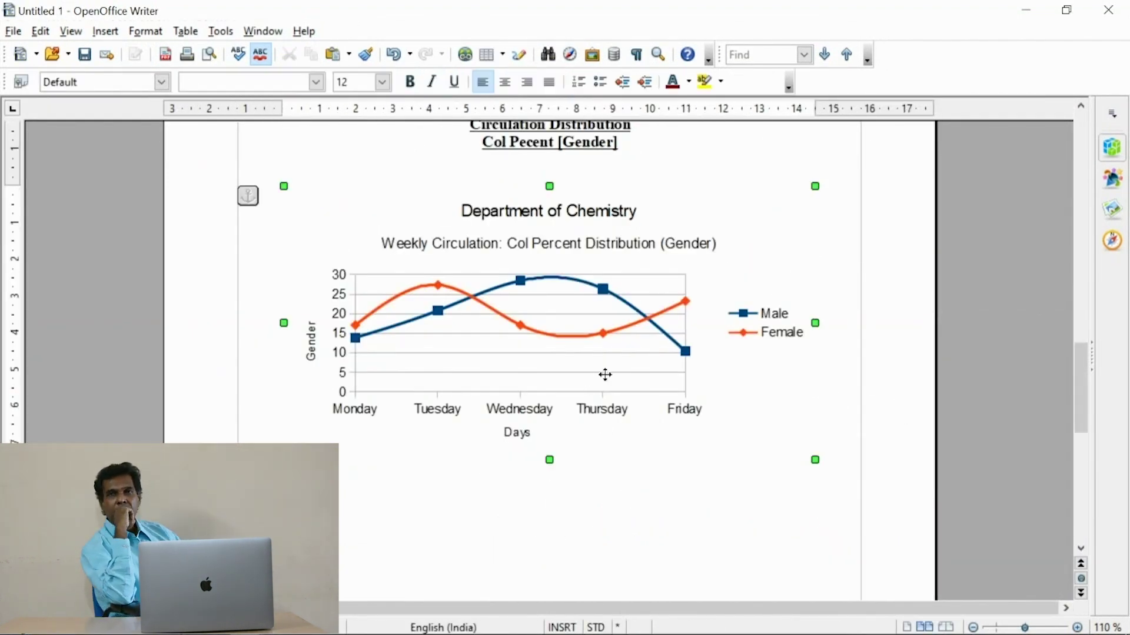
drag(817, 320, 851, 322)
drag(266, 325, 241, 327)
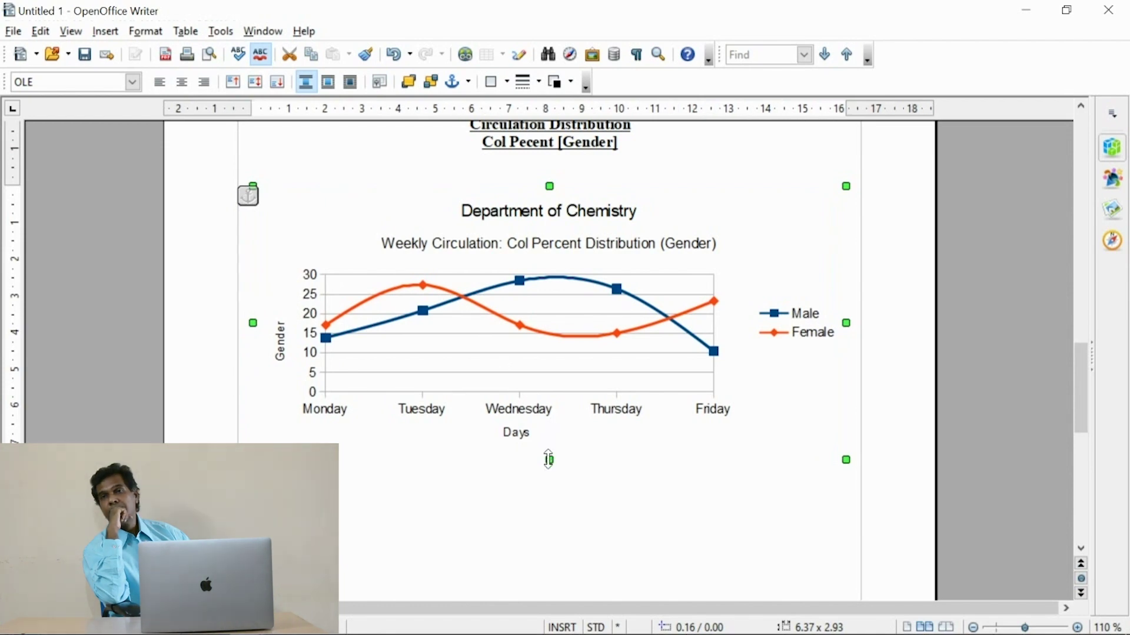
drag(548, 461, 550, 530)
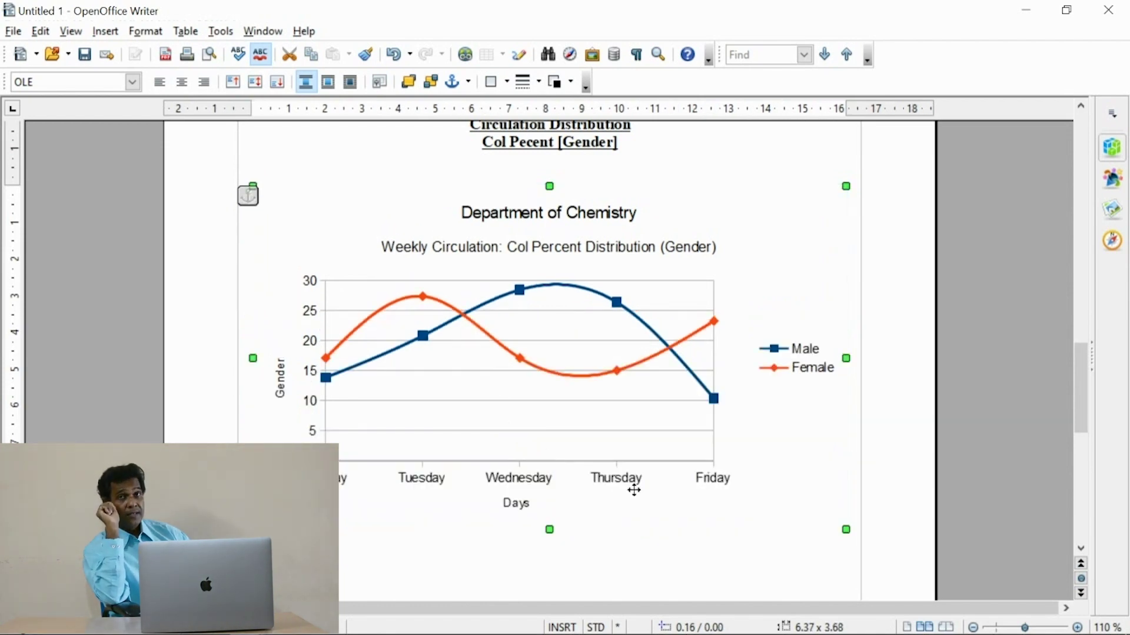
click(789, 143)
scroll(897, 360, up, 3)
scroll(897, 360, up, 2)
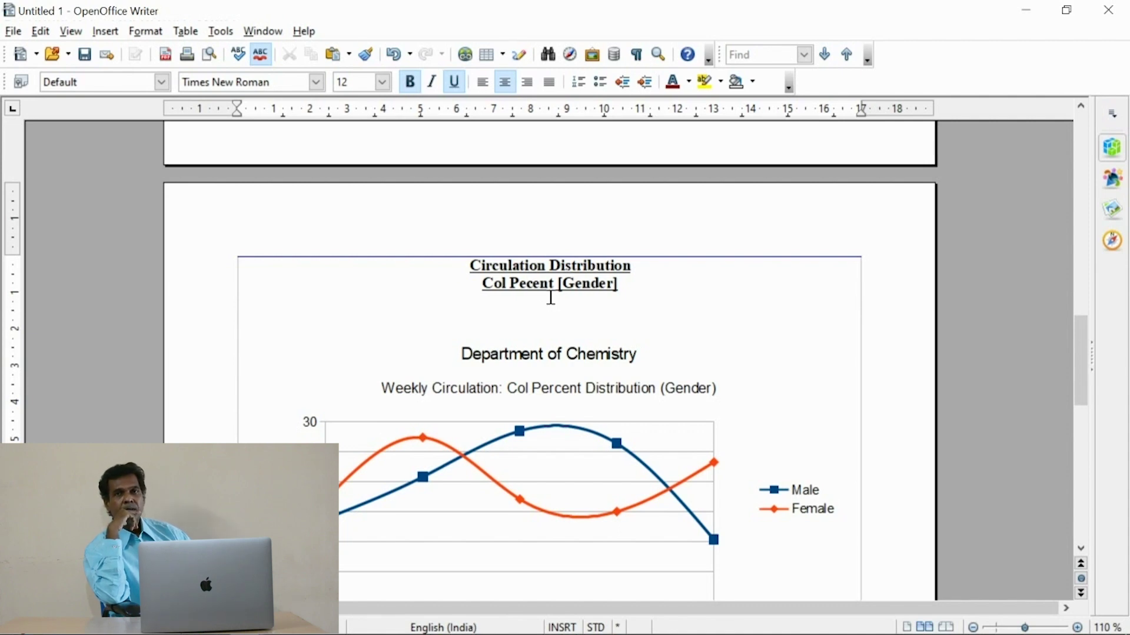
Step: Fix the caption's misspelling so 'Pecent' reads 'Percent'
click(526, 282)
text(t)
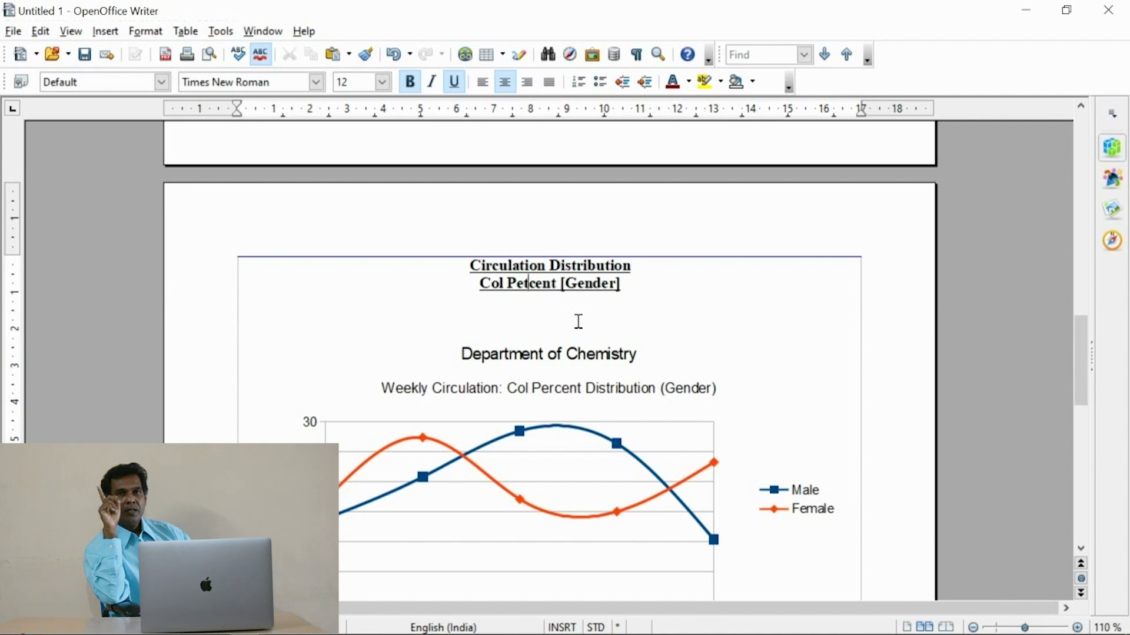
key(BackSpace)
text(r)
Step: Review the charts throughout the document and select the Col Percent line chart
scroll(555, 328, down, 15)
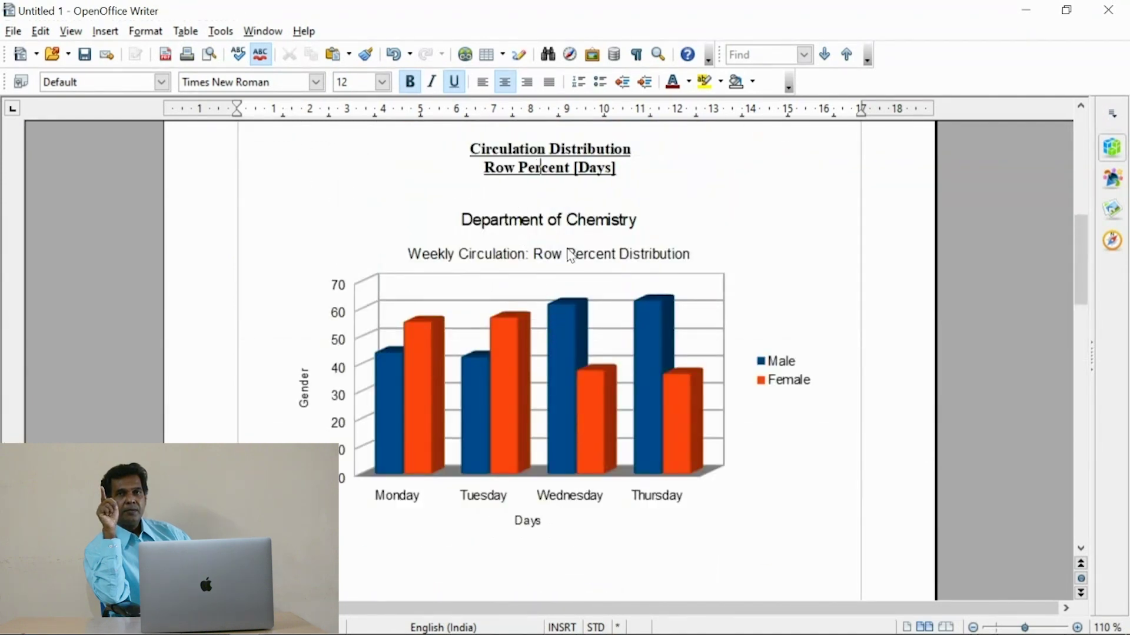
scroll(571, 253, up, 10)
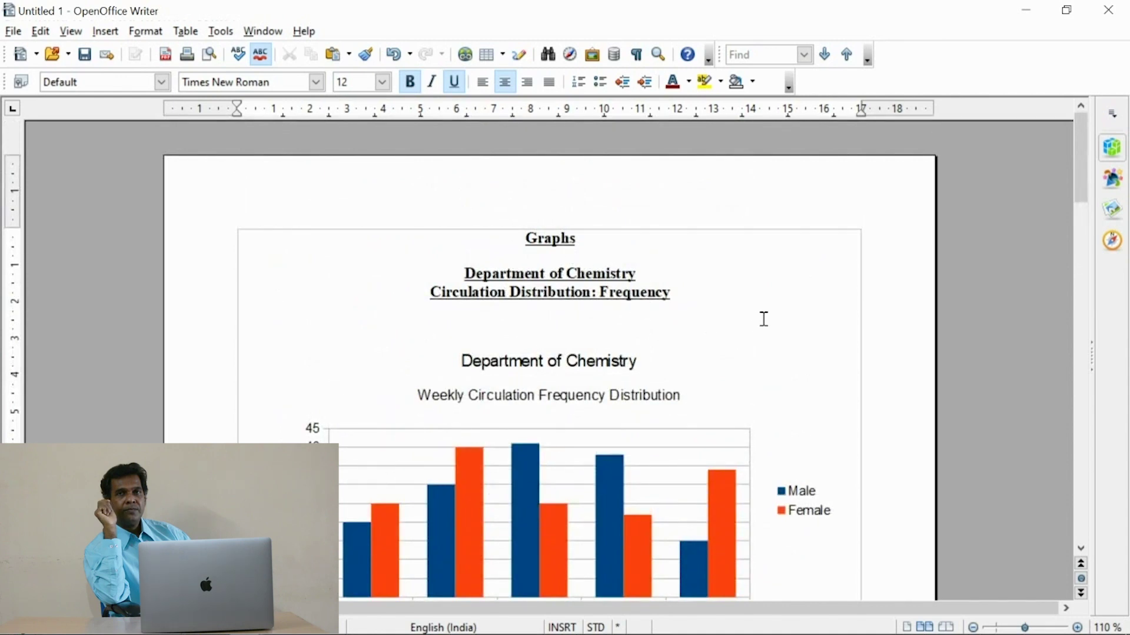
scroll(763, 318, down, 15)
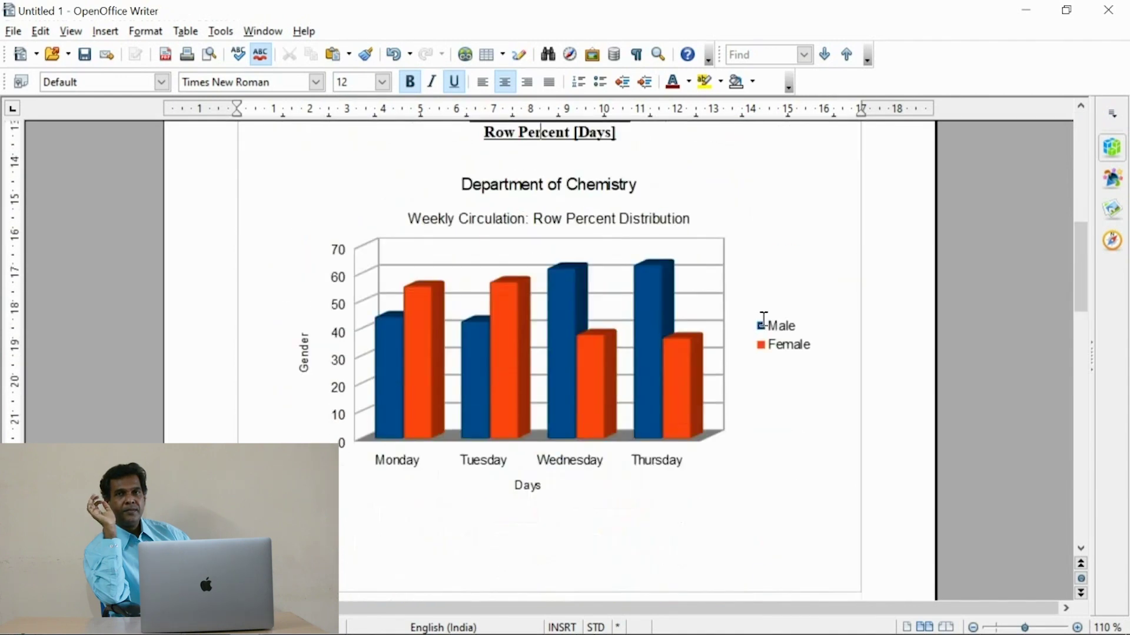
scroll(764, 317, down, 10)
scroll(764, 315, up, 5)
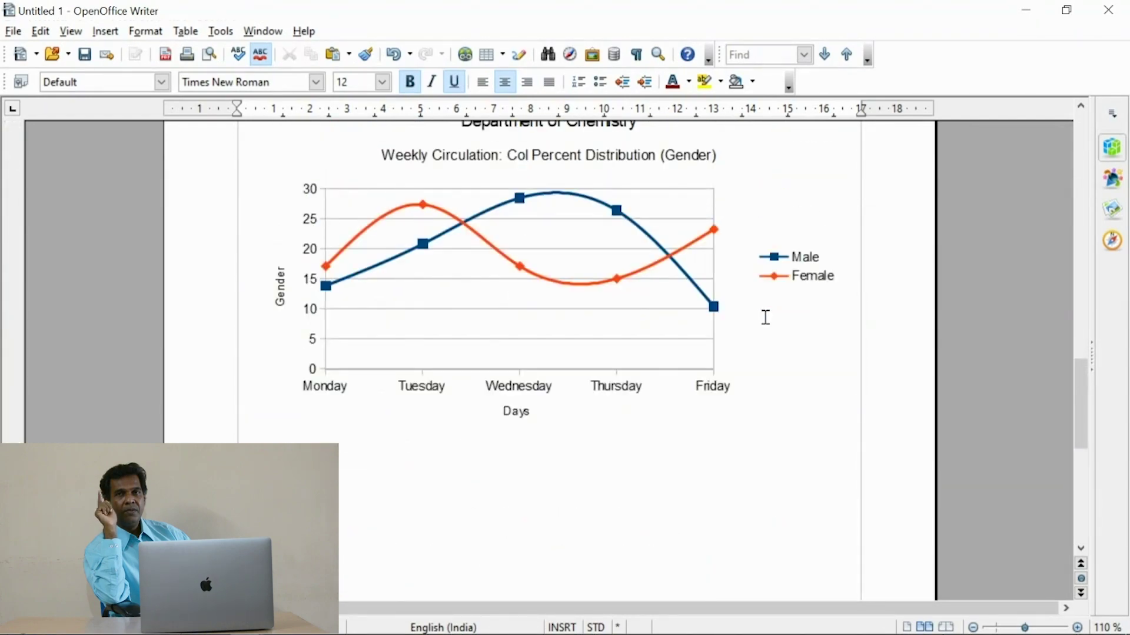
click(697, 385)
scroll(690, 373, up, 10)
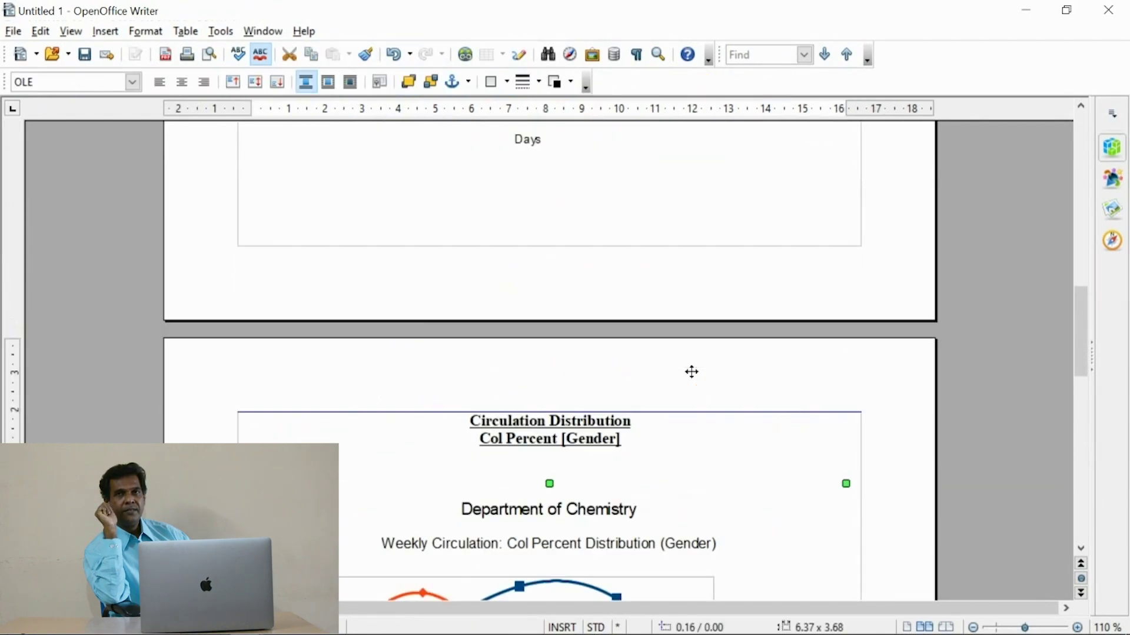
Step: Add an outer border to the frequency, Row Percent and Col Percent charts
scroll(647, 378, up, 3)
click(614, 375)
click(493, 81)
click(540, 129)
scroll(676, 335, down, 5)
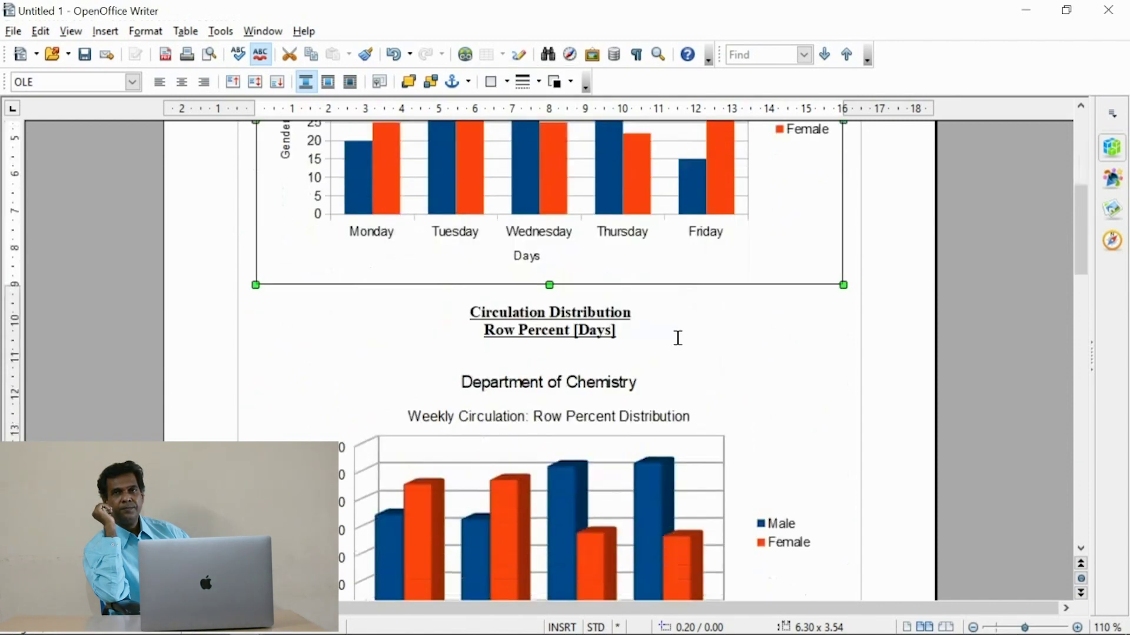
click(645, 330)
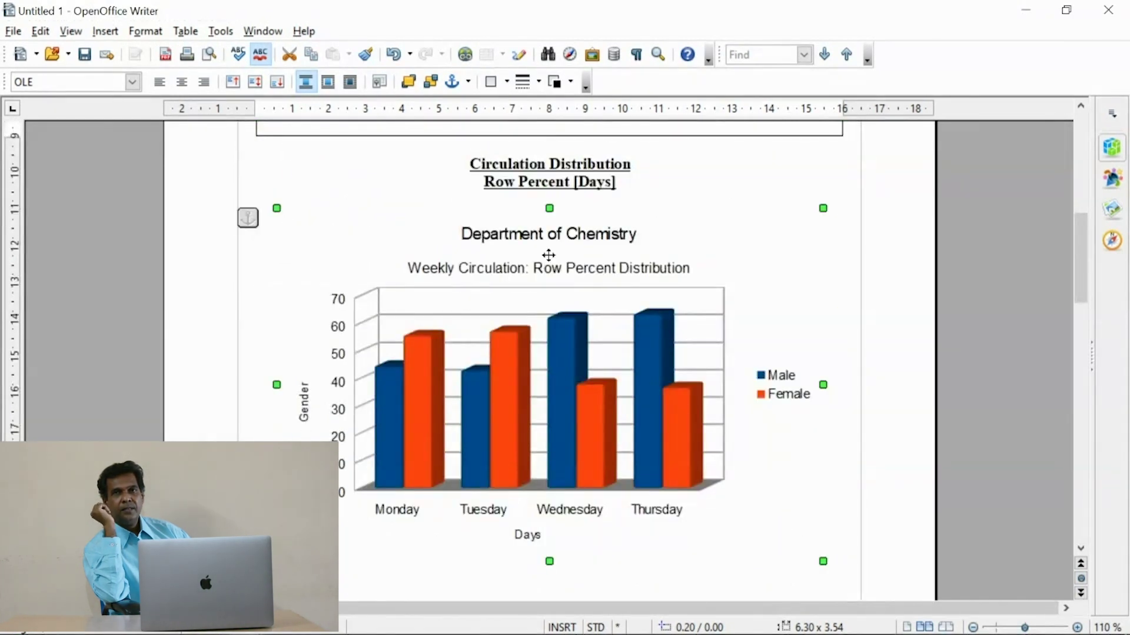
click(509, 83)
click(562, 136)
scroll(784, 422, down, 3)
scroll(782, 424, down, 5)
click(668, 401)
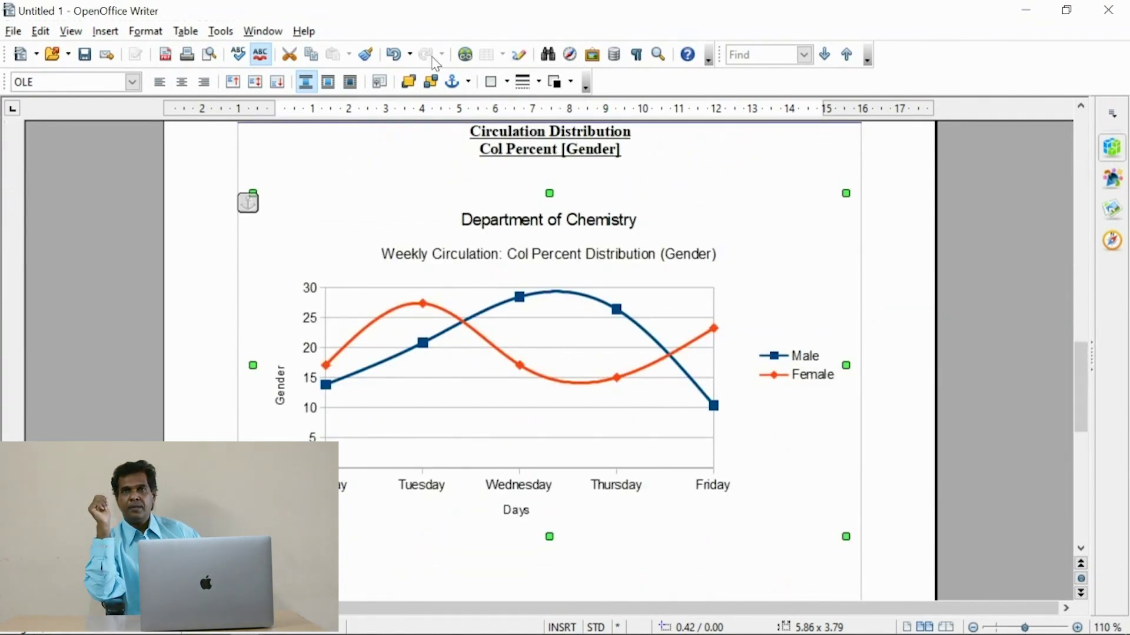
click(507, 83)
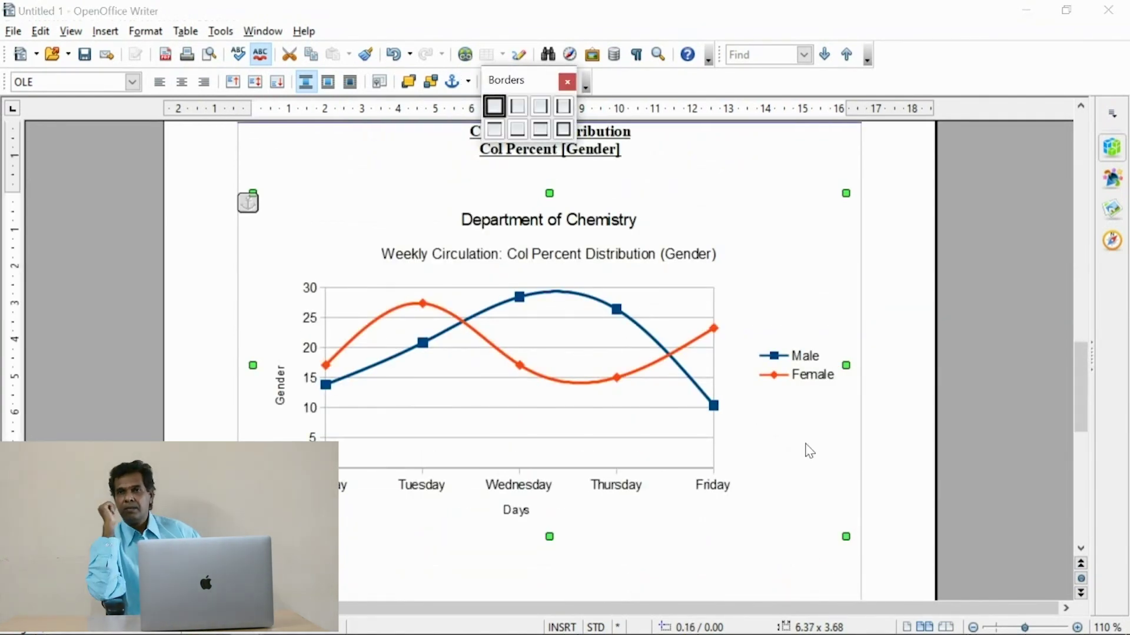
click(563, 130)
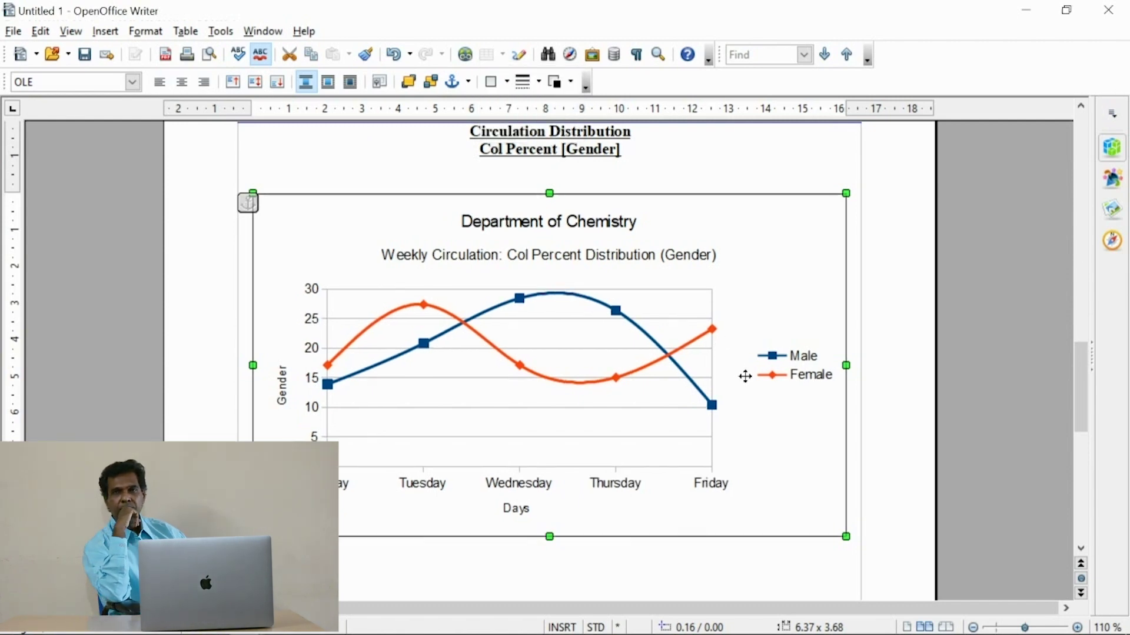
Step: Shrink the frequency chart slightly, to about 6.07 x 3.31
click(810, 560)
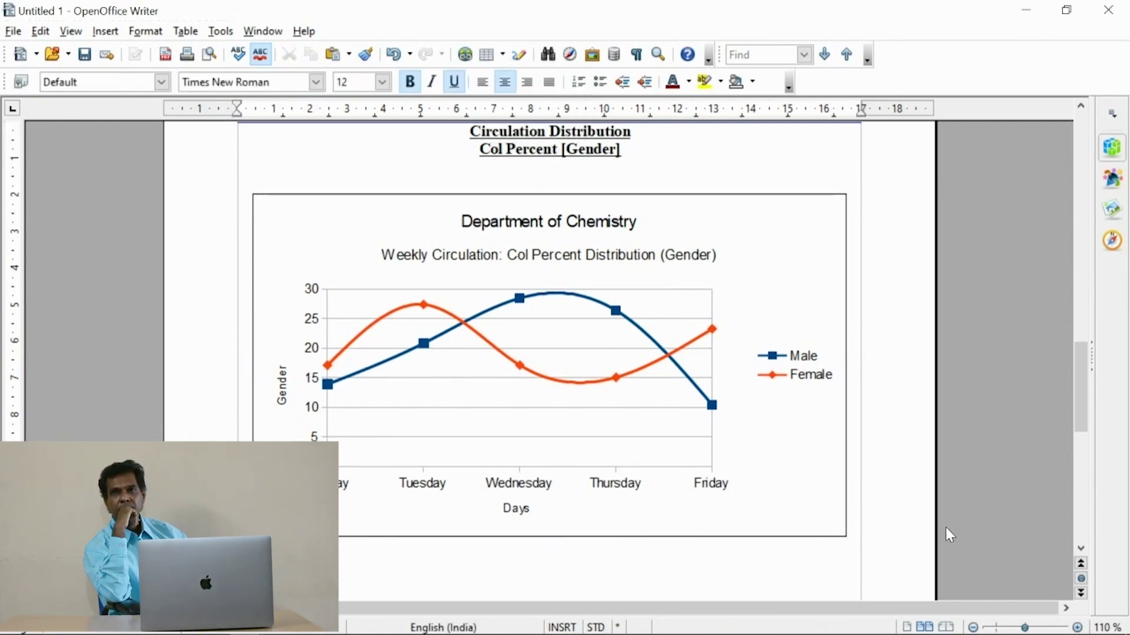
scroll(947, 527, up, 12)
scroll(948, 527, up, 3)
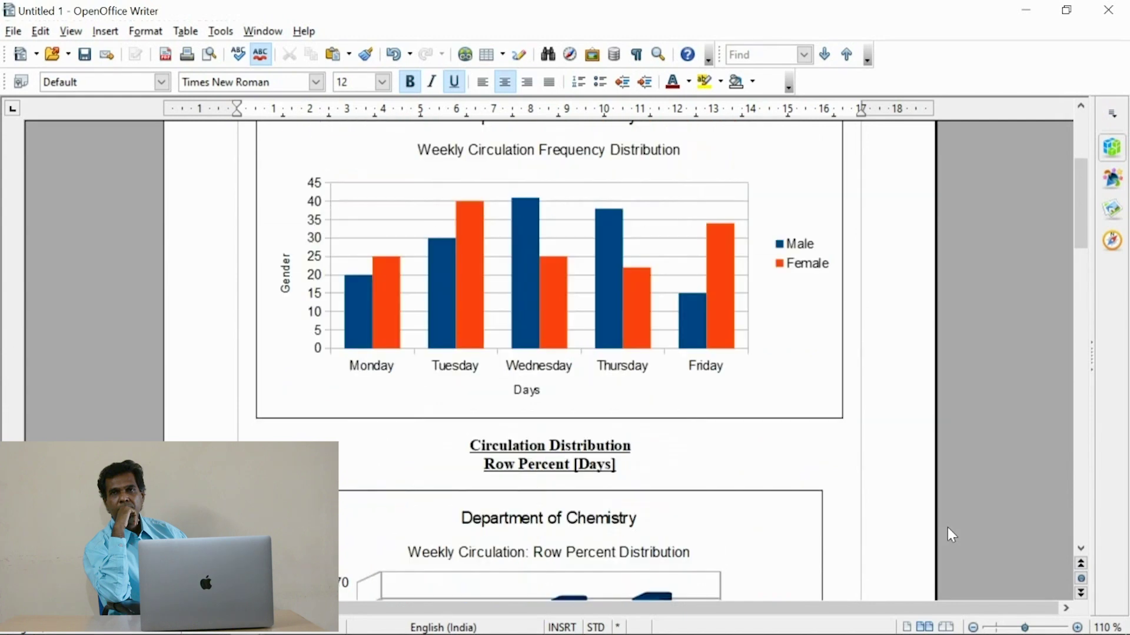
click(844, 291)
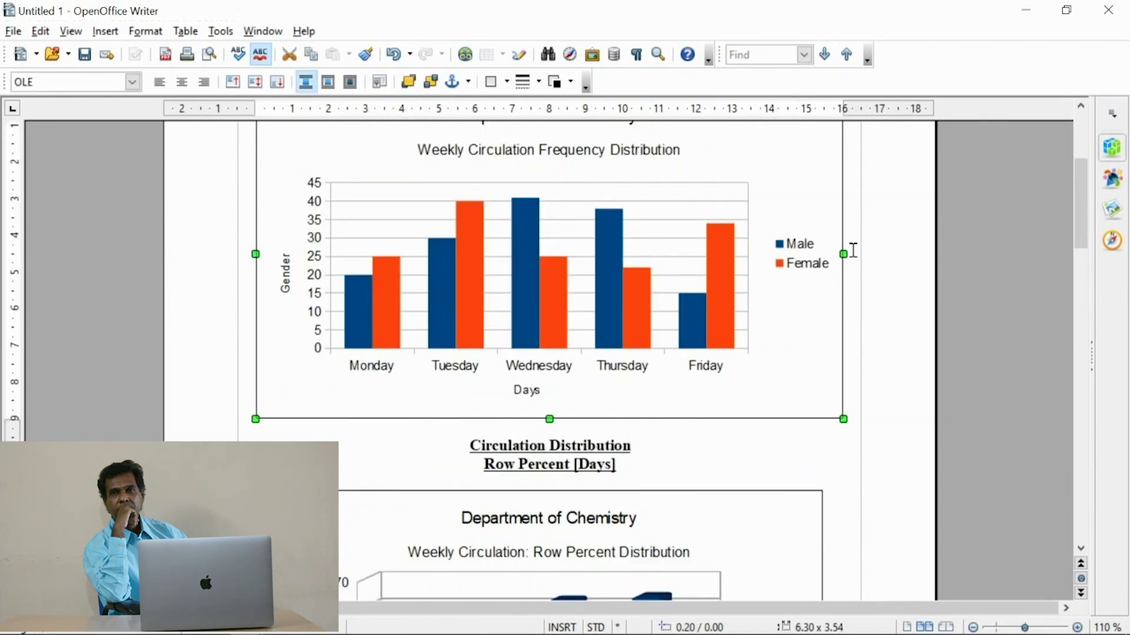
drag(843, 419, 822, 398)
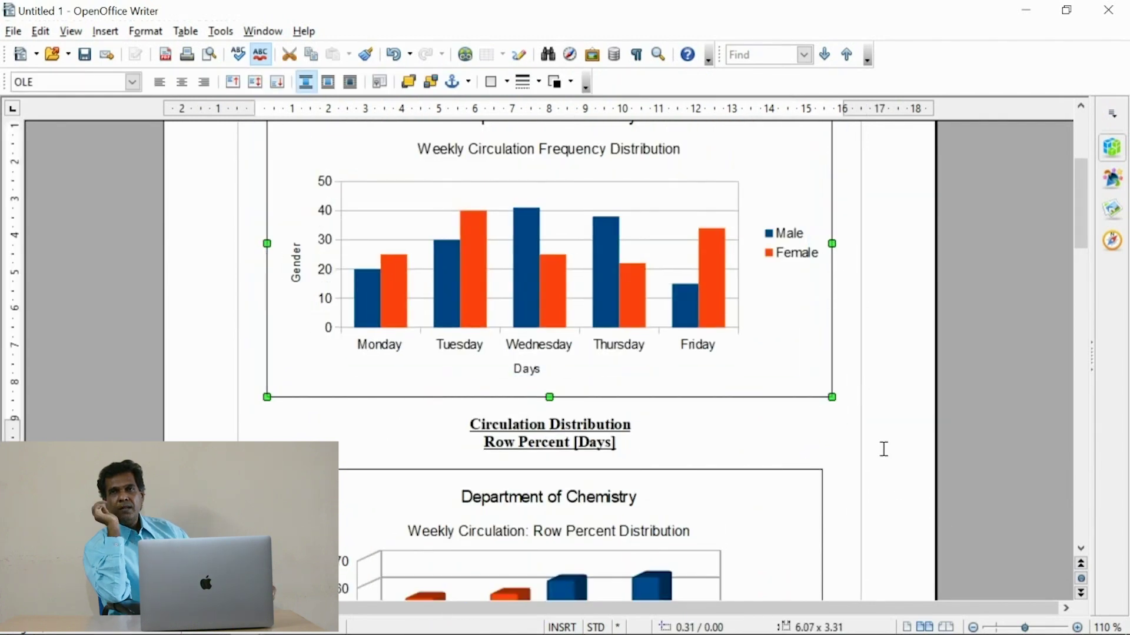
scroll(774, 447, down, 5)
click(802, 350)
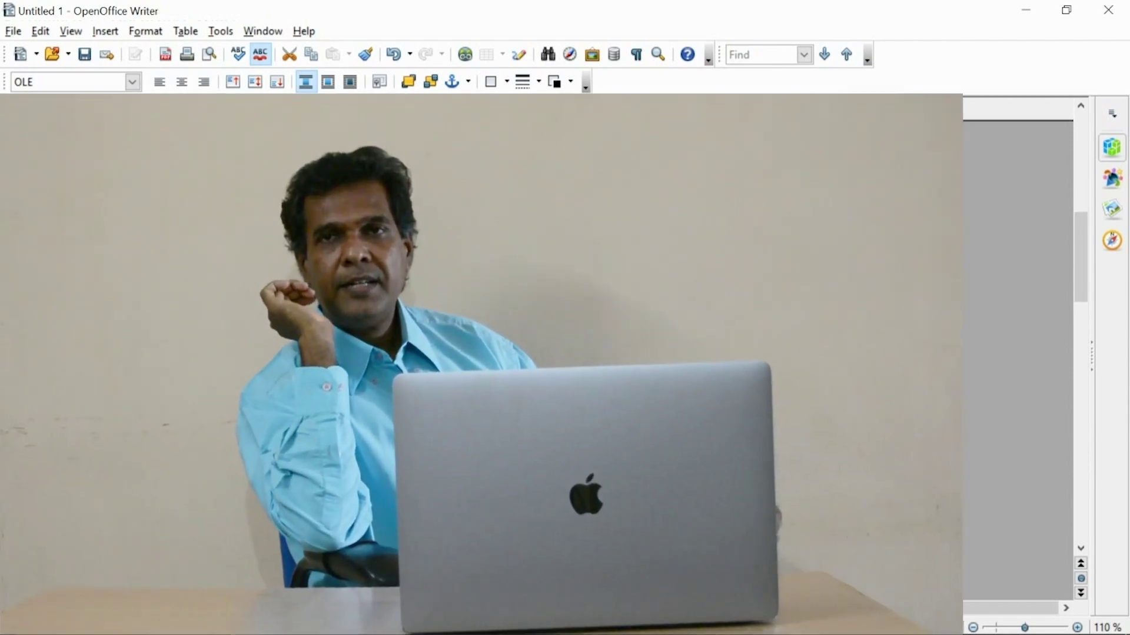